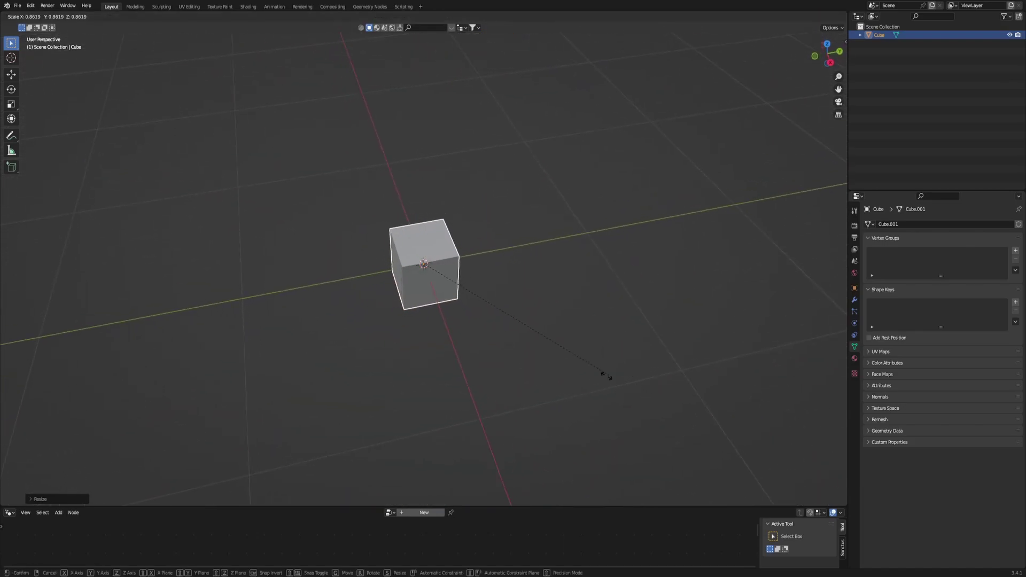
# - Scale the cube down and stretch it along the X axis into a long, thin bar
pyautogui.click(513, 327)
pyautogui.scroll(-8, 507, 340)
pyautogui.moveTo(505, 342); pyautogui.dragTo(414, 346, button='middle')
pyautogui.press('s')
pyautogui.press('x')
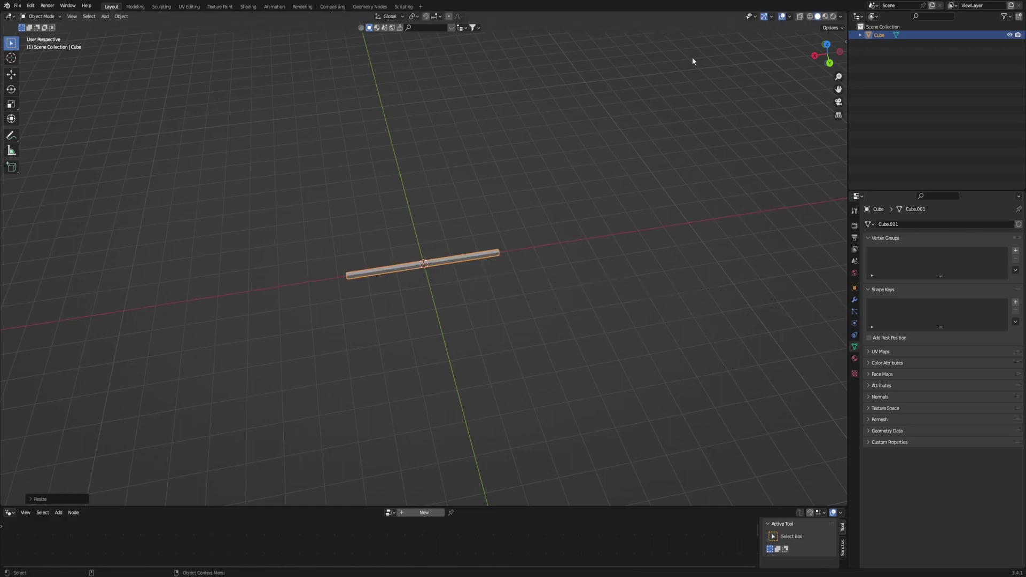
pyautogui.click(488, 288)
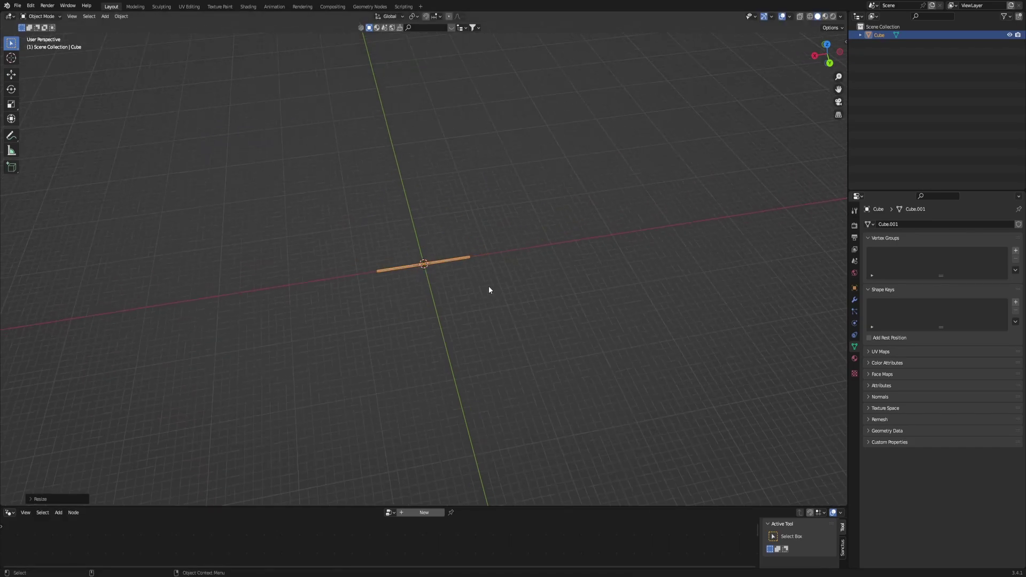
pyautogui.hotkey('shift', 'a')
pyautogui.moveTo(454, 272)
pyautogui.click(504, 289)
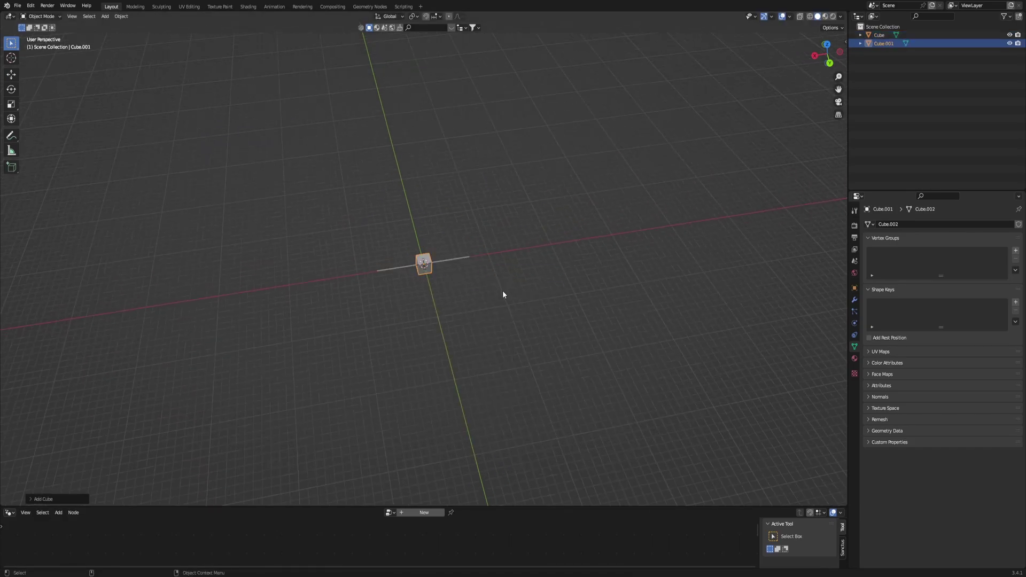
pyautogui.moveTo(502, 290); pyautogui.dragTo(438, 315, button='middle')
pyautogui.press('Delete')
# - Add about 95 loop cuts across the length of the thin bar in Edit Mode
pyautogui.click(430, 261)
pyautogui.press('Tab')
pyautogui.scroll(10, 437, 315)
pyautogui.scroll(-5, 436, 288)
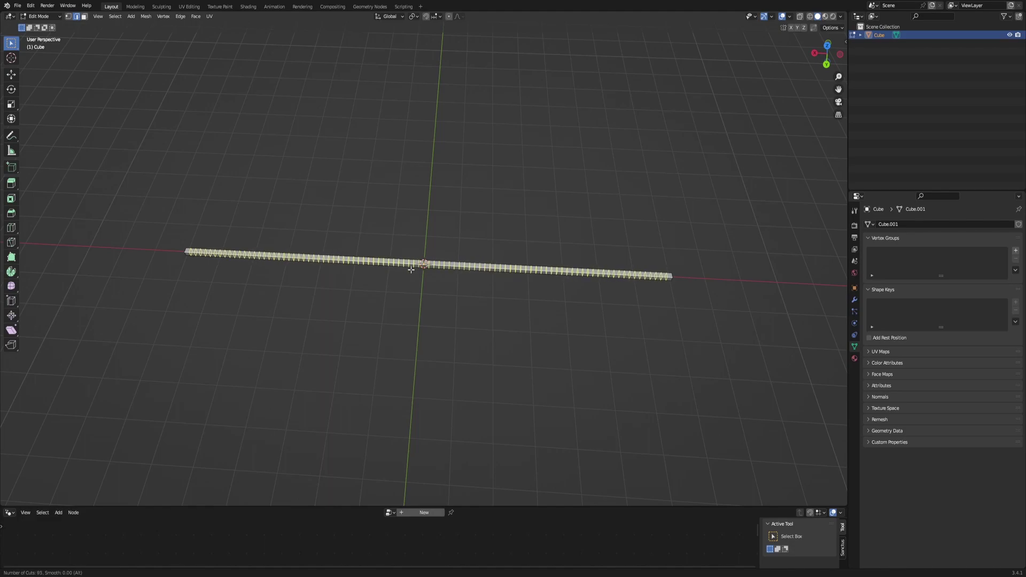
pyautogui.press('Tab')
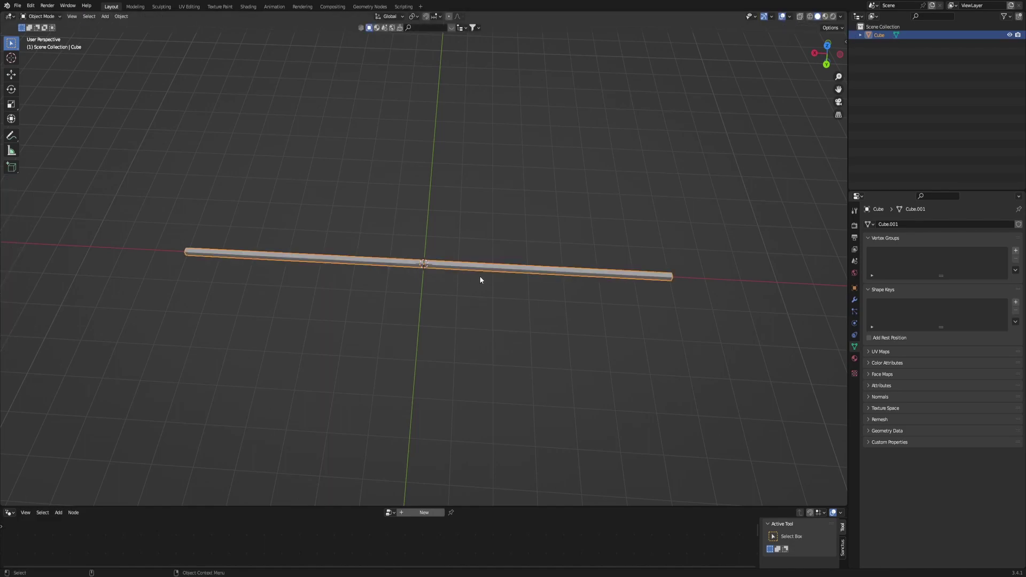
# - Apply the object transform of the bar
pyautogui.hotkey('ctrl', 'a')
pyautogui.click(477, 277)
pyautogui.scroll(5, 428, 302)
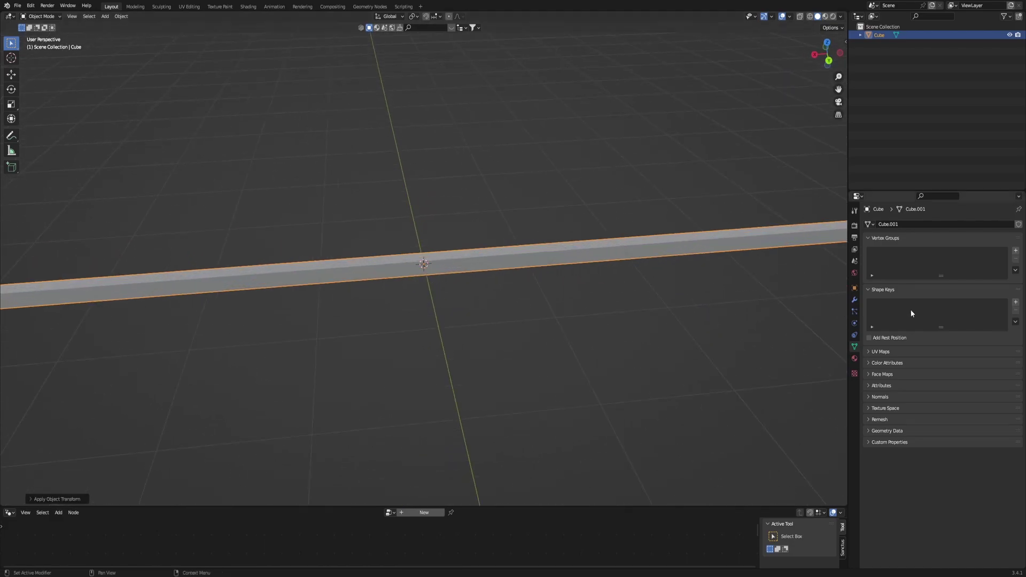
# - Add a particle system to the bar and make it the Hair type
pyautogui.click(854, 311)
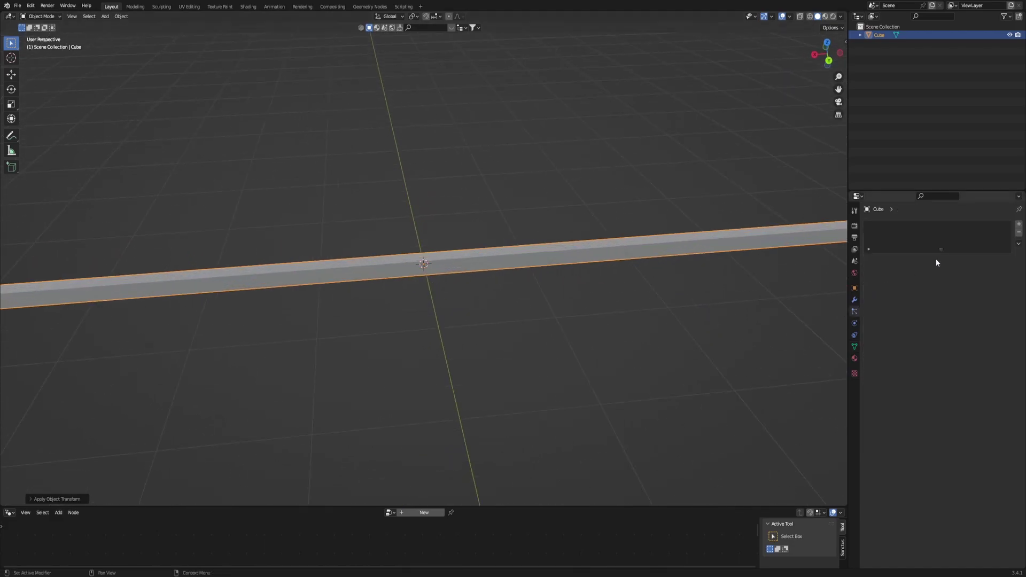
pyautogui.click(1019, 225)
pyautogui.click(981, 271)
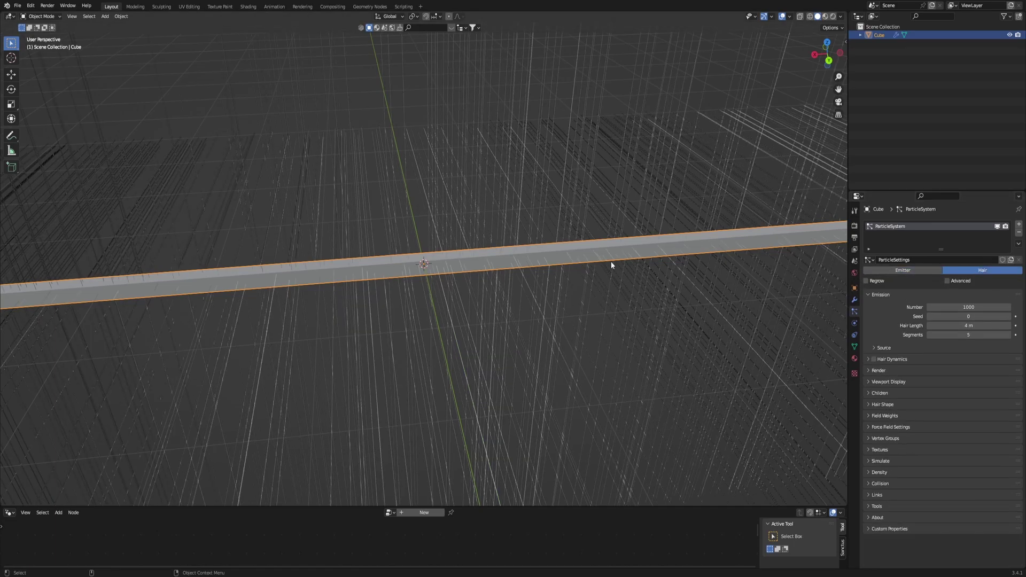
pyautogui.scroll(-6, 610, 261)
pyautogui.moveTo(610, 261); pyautogui.dragTo(626, 335, button='middle')
pyautogui.scroll(2, 467, 212)
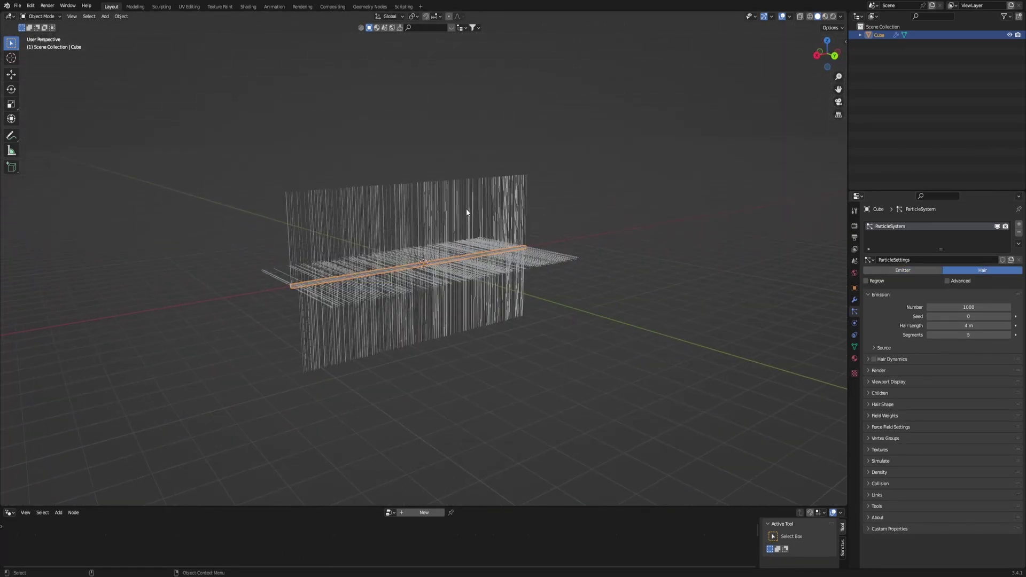
# - Enable the advanced options and hair dynamics of the particle system, with a Brownian force of 0.3
pyautogui.click(947, 281)
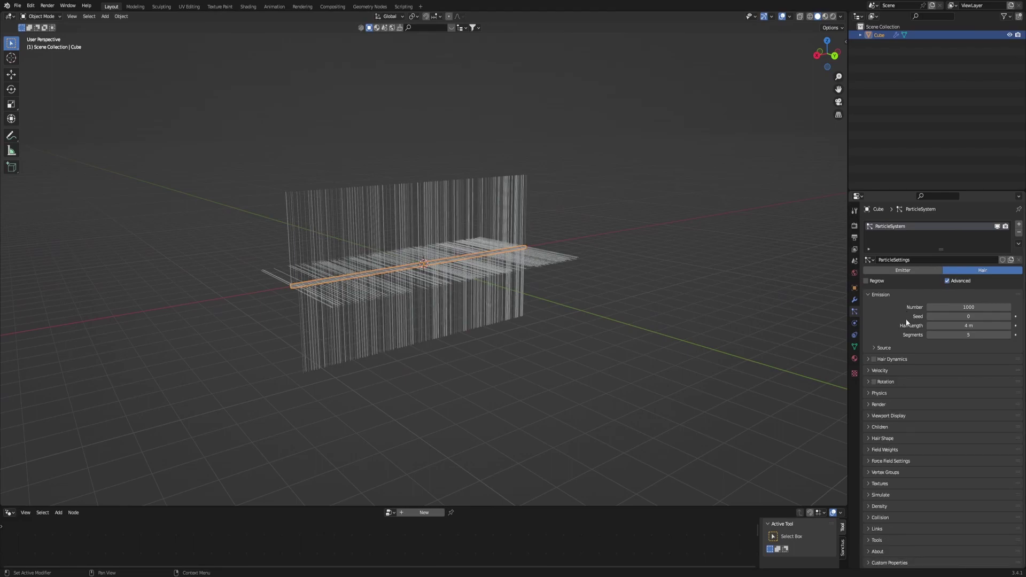
pyautogui.click(875, 360)
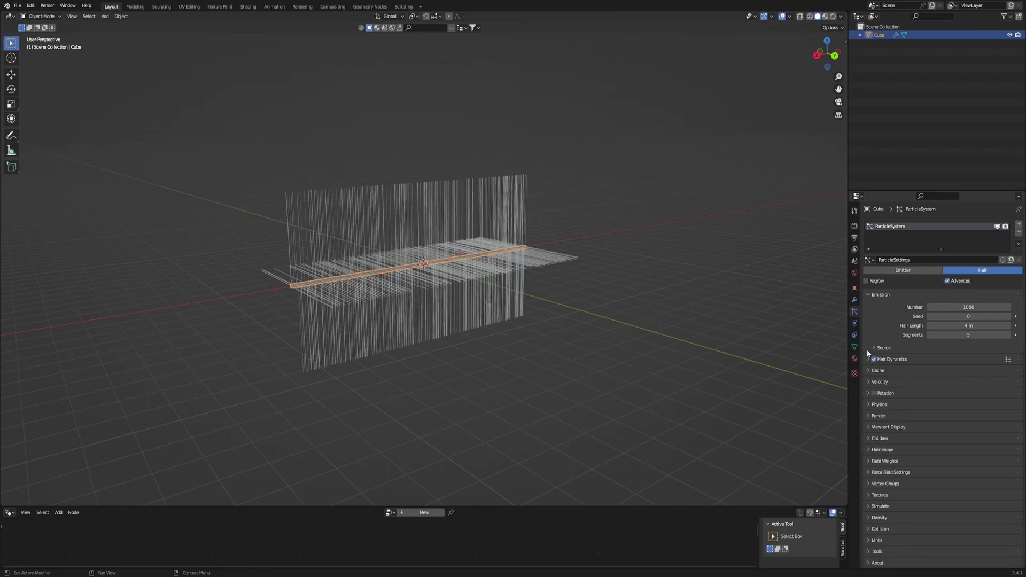
pyautogui.click(868, 404)
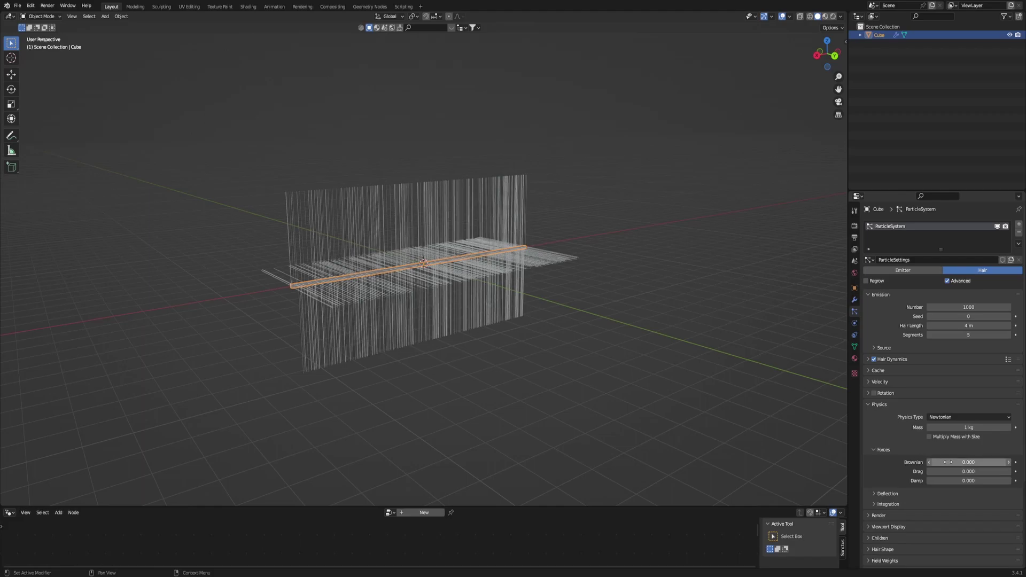
pyautogui.write('0.3')
pyautogui.press('Return')
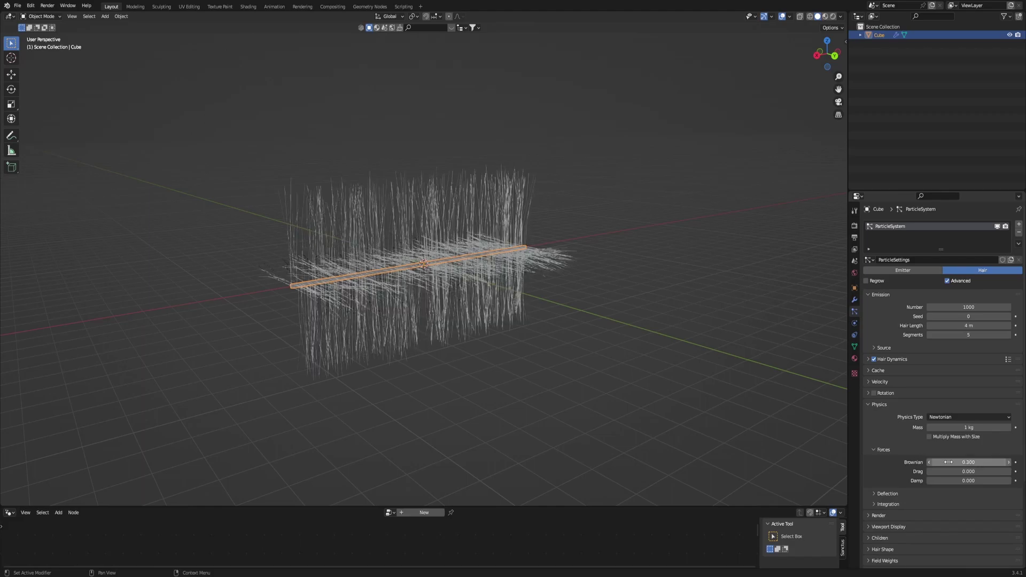
# - Set both the hair path's render steps and the viewport strand steps to 6
pyautogui.scroll(-3, 938, 464)
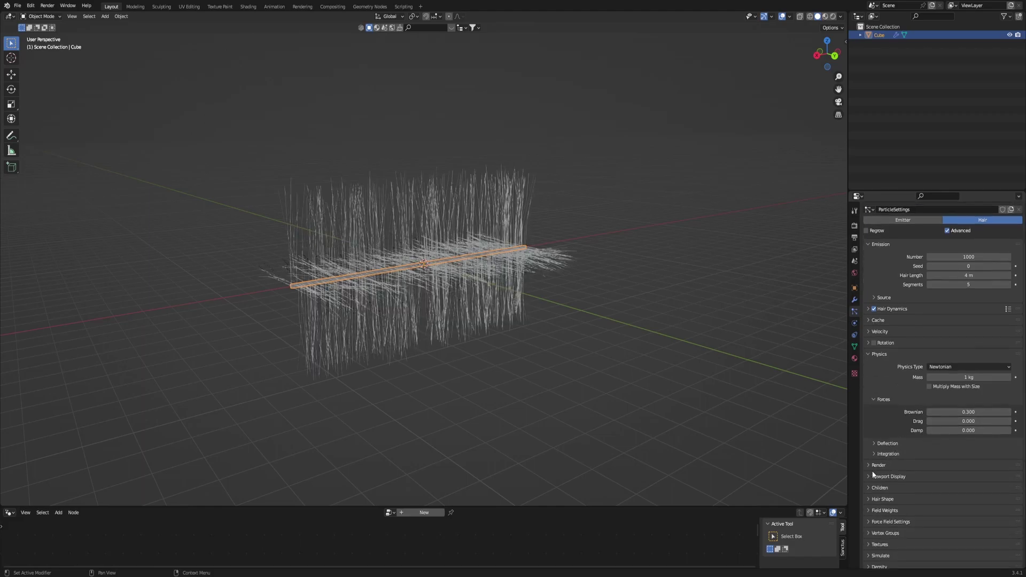
pyautogui.click(865, 466)
pyautogui.scroll(-1, 902, 478)
pyautogui.scroll(-2, 924, 494)
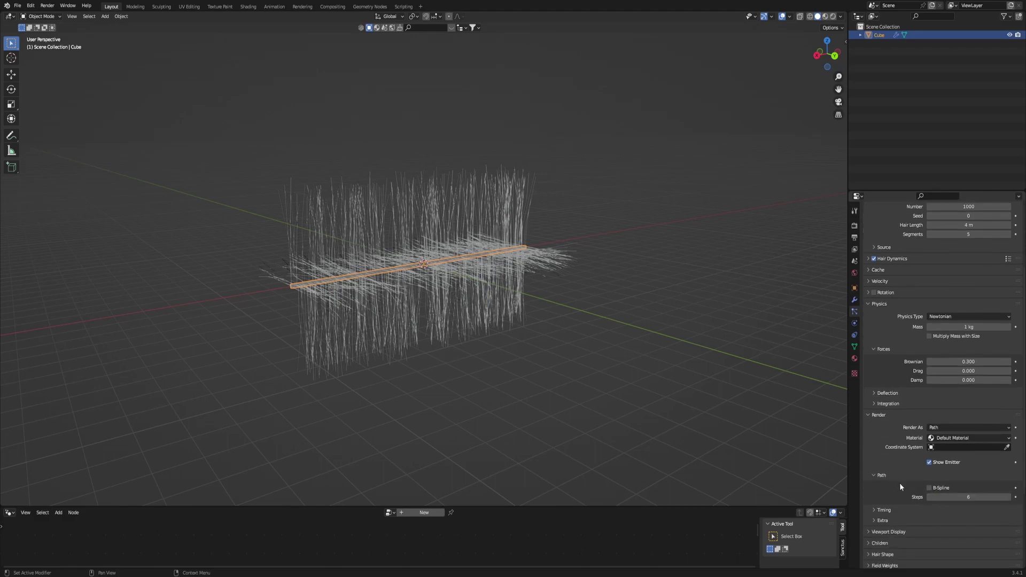
pyautogui.click(868, 416)
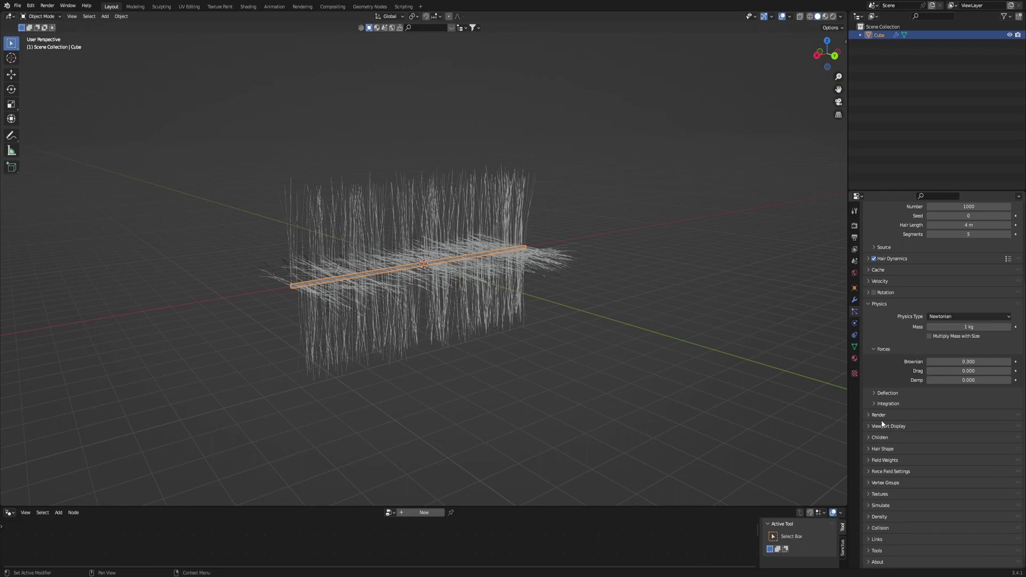
pyautogui.click(877, 426)
pyautogui.write('6')
pyautogui.press('Return')
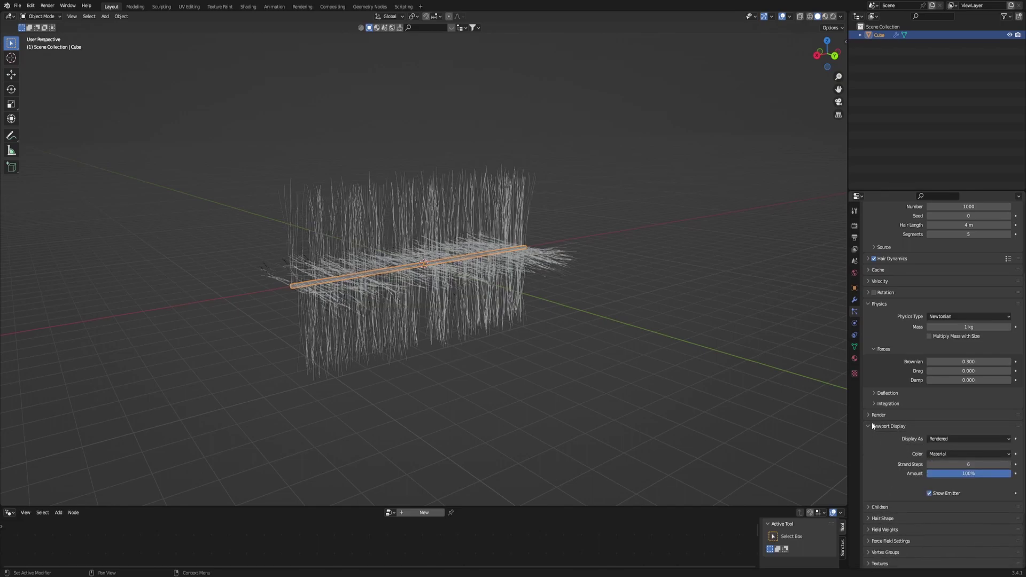
# - Give the hair Interpolated children with a render amount of 10
pyautogui.scroll(-3, 880, 443)
pyautogui.click(870, 457)
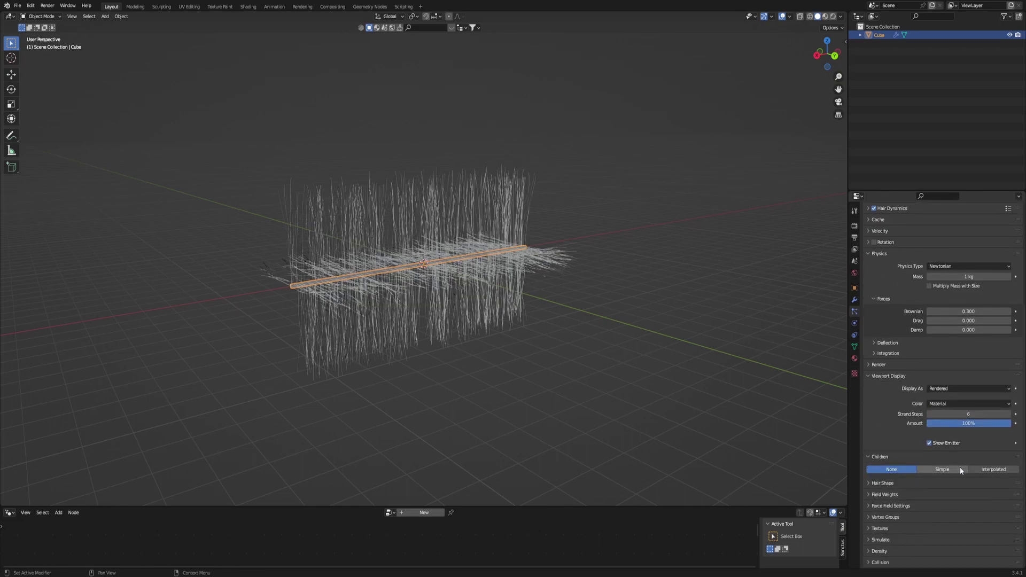
pyautogui.click(981, 470)
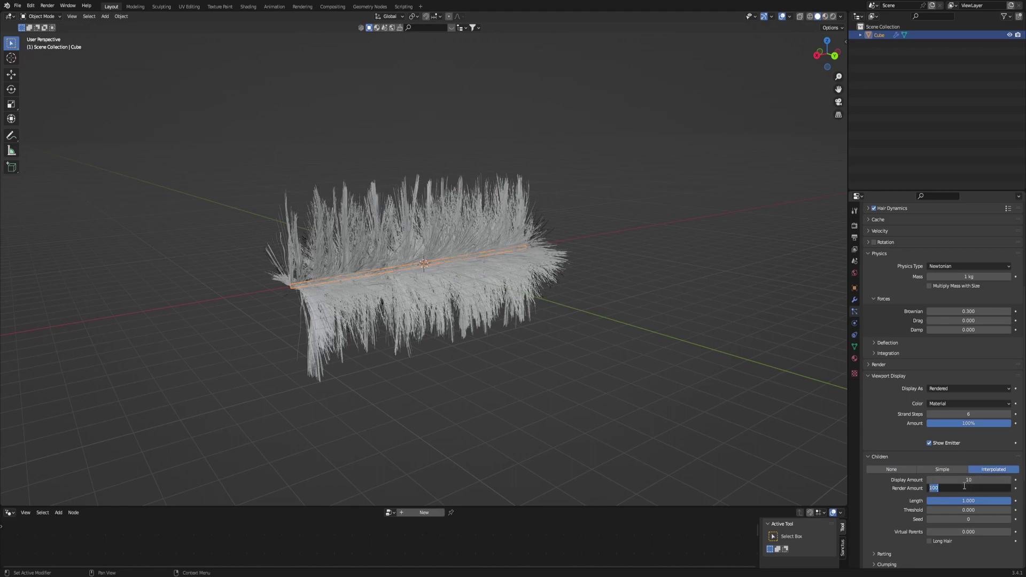
pyautogui.press('Return')
pyautogui.click(871, 458)
# - Set the hair's gravity field weight to 0.11 and play back the animation
pyautogui.scroll(-2, 870, 462)
pyautogui.click(880, 454)
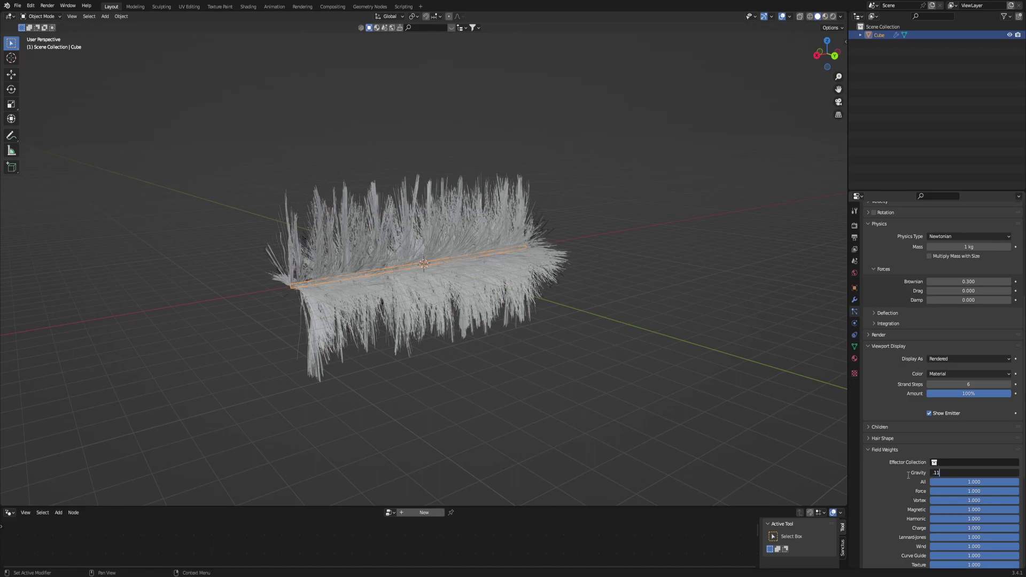
pyautogui.click(870, 449)
pyautogui.click(868, 428)
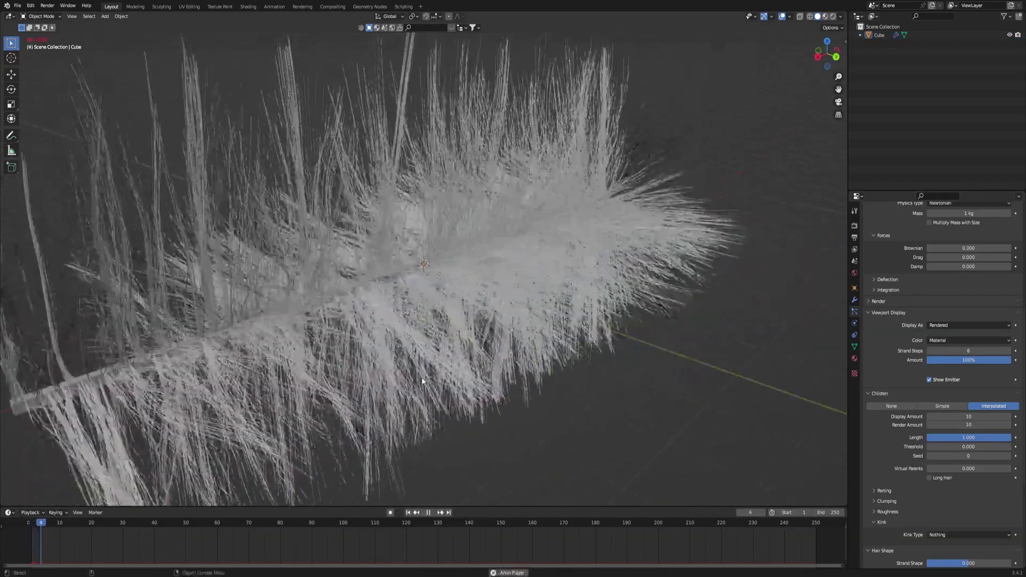
pyautogui.moveTo(422, 381); pyautogui.dragTo(513, 322, button='middle')
# - Add a Turbulence force field and move it down along the Z axis below the hair
pyautogui.hotkey('shift', 'a')
pyautogui.moveTo(528, 491)
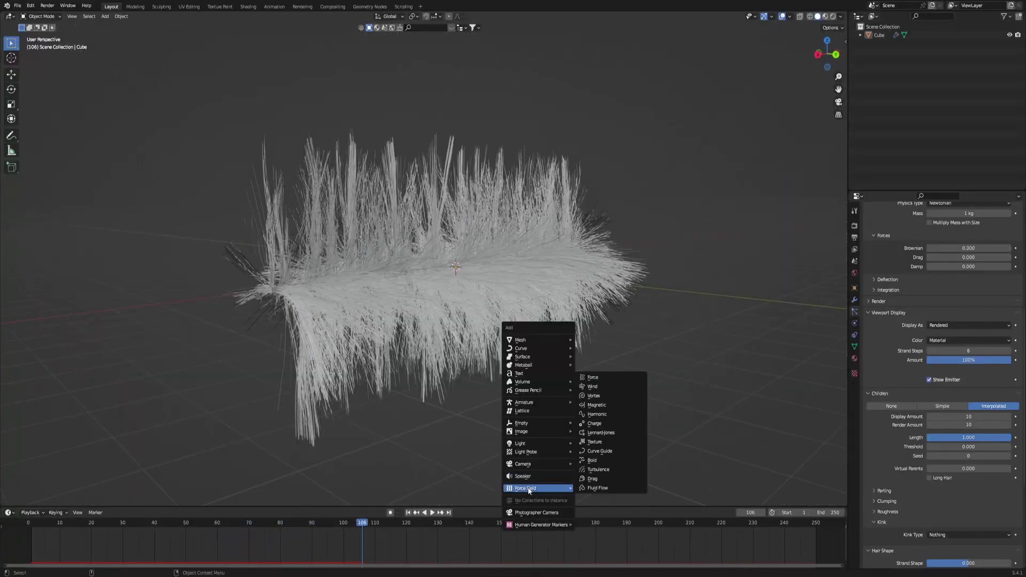
pyautogui.click(598, 469)
pyautogui.scroll(-2, 585, 393)
pyautogui.moveTo(586, 392); pyautogui.dragTo(540, 362, button='middle')
pyautogui.press('g')
pyautogui.press('z')
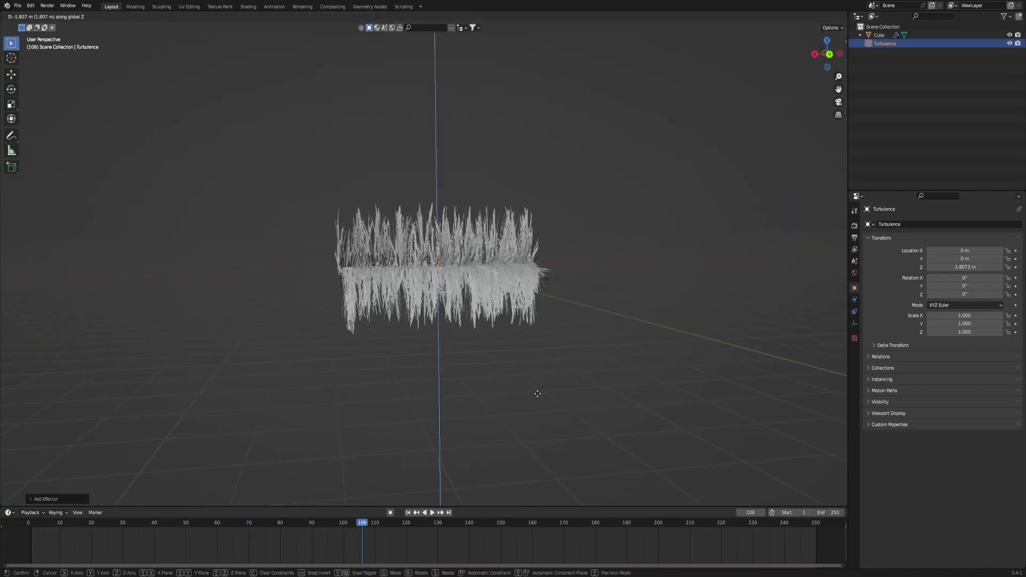
pyautogui.click(533, 421)
# - Set the turbulence field's strength to 10, size to 5 and noise amount to 0.5
pyautogui.moveTo(526, 422); pyautogui.dragTo(502, 304, button='middle')
pyautogui.click(855, 300)
pyautogui.click(930, 299)
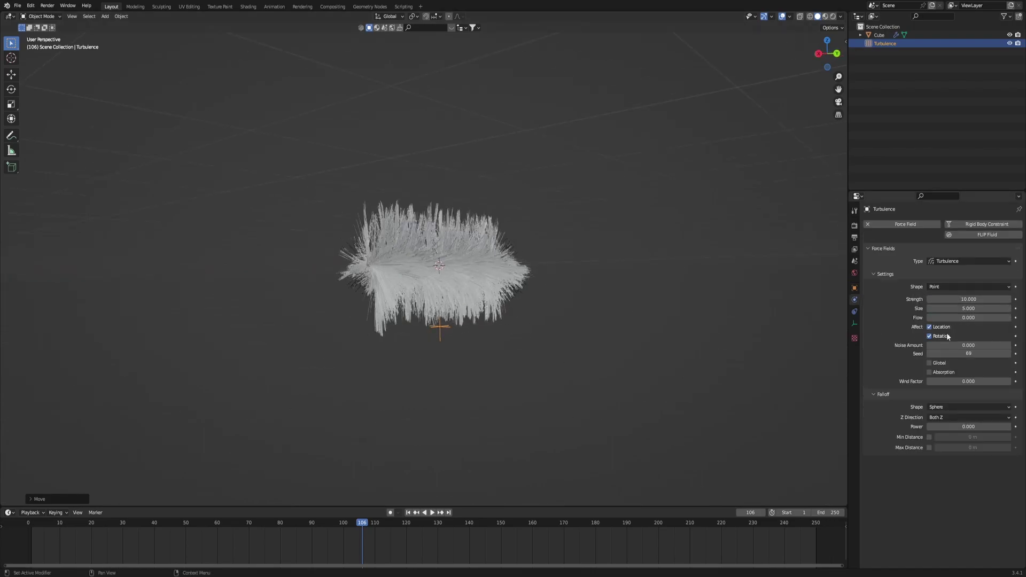
pyautogui.click(968, 345)
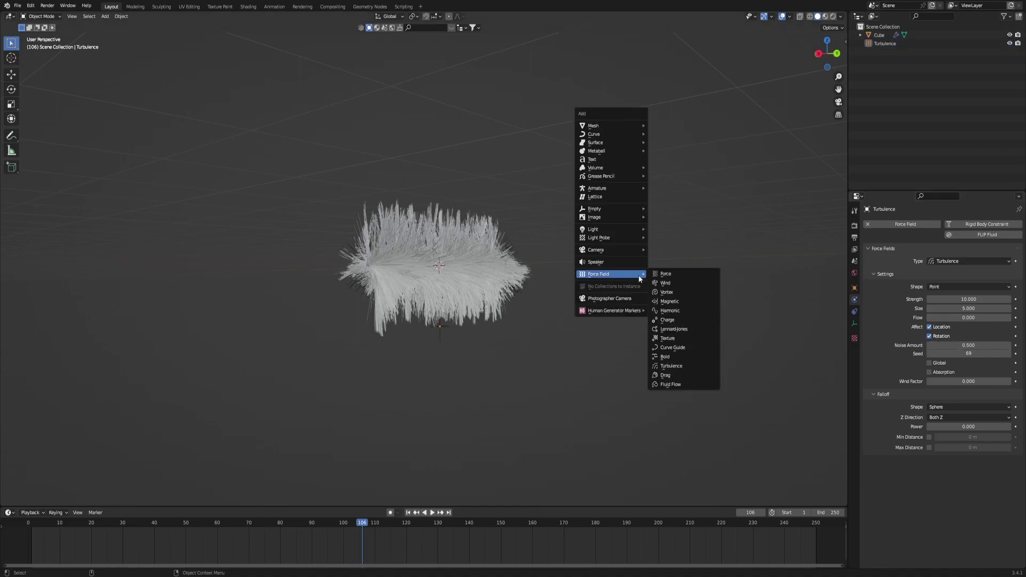
# - Add a Wind force field and move it down along the Z axis below the hair
pyautogui.click(675, 283)
pyautogui.press('g')
pyautogui.press('z')
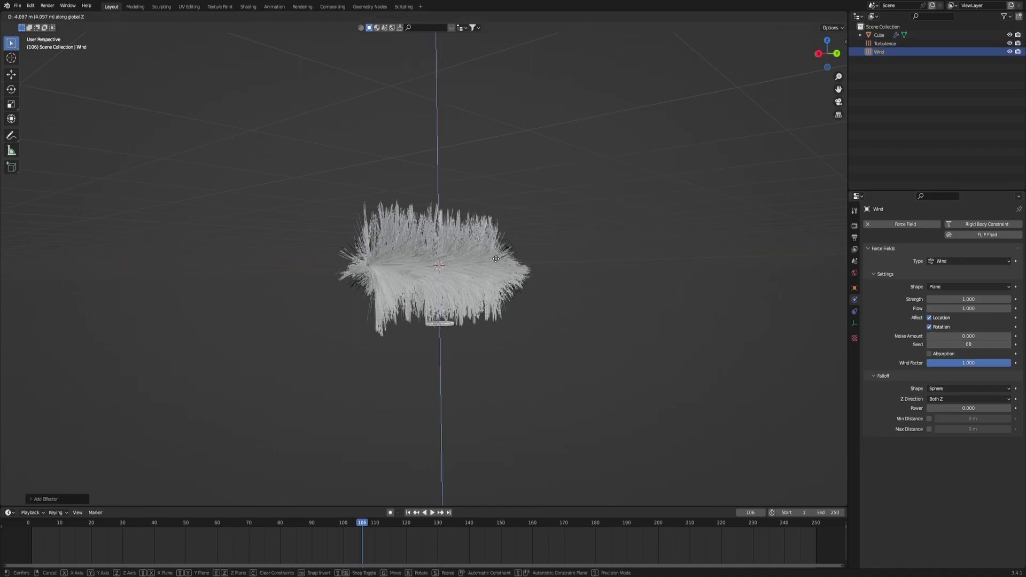
pyautogui.click(493, 271)
# - Enlarge the wind field and set its strength to 6 and noise amount to 0.5
pyautogui.press('s')
pyautogui.click(45, 231)
pyautogui.moveTo(441, 257); pyautogui.dragTo(399, 289, button='middle')
pyautogui.click(966, 299)
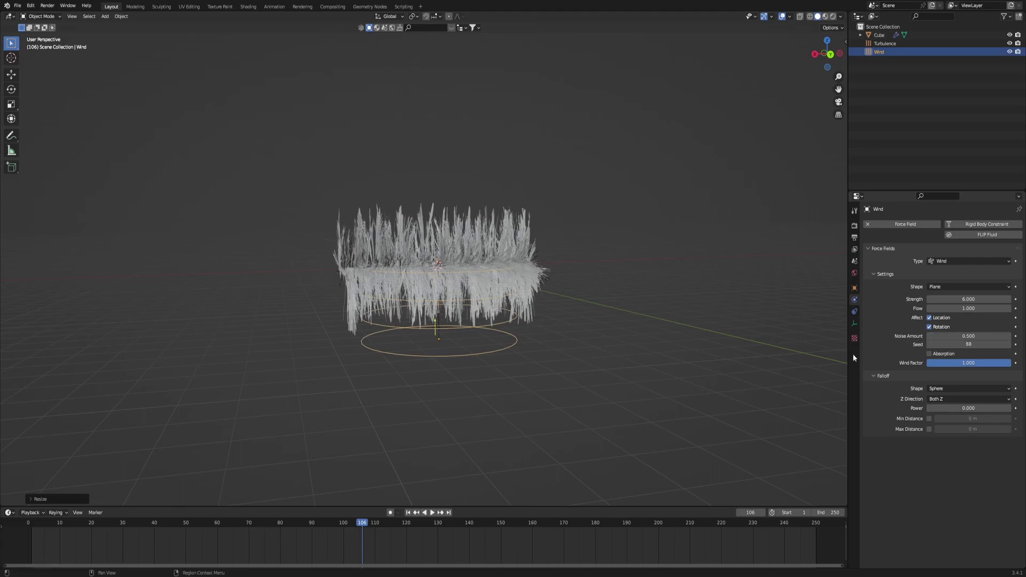
# - Play the animation from the first frame to check how the wind and turbulence move the hair
pyautogui.hotkey('shift', 'Left')
pyautogui.press('space')
pyautogui.scroll(5, 543, 273)
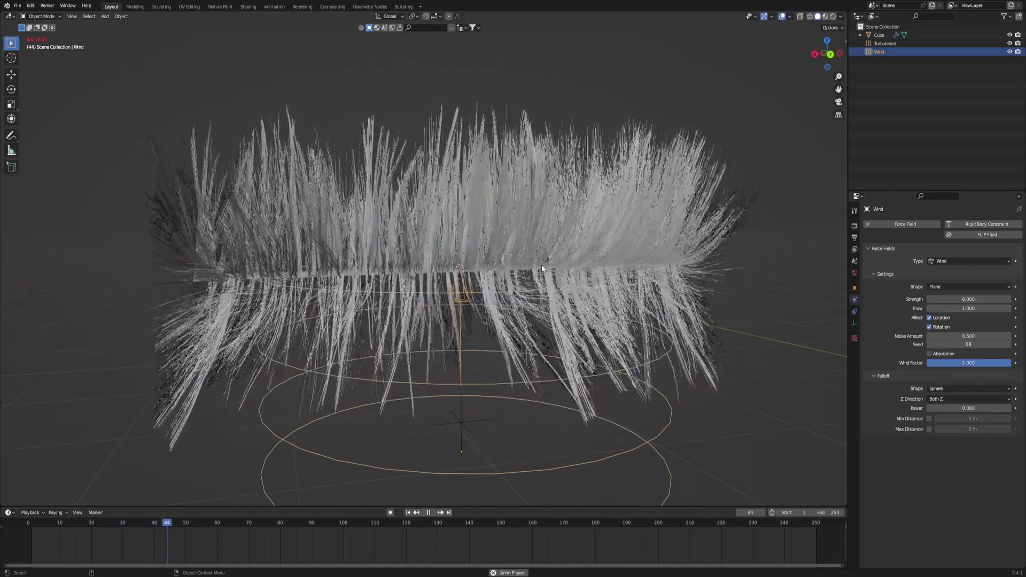
pyautogui.scroll(3, 541, 265)
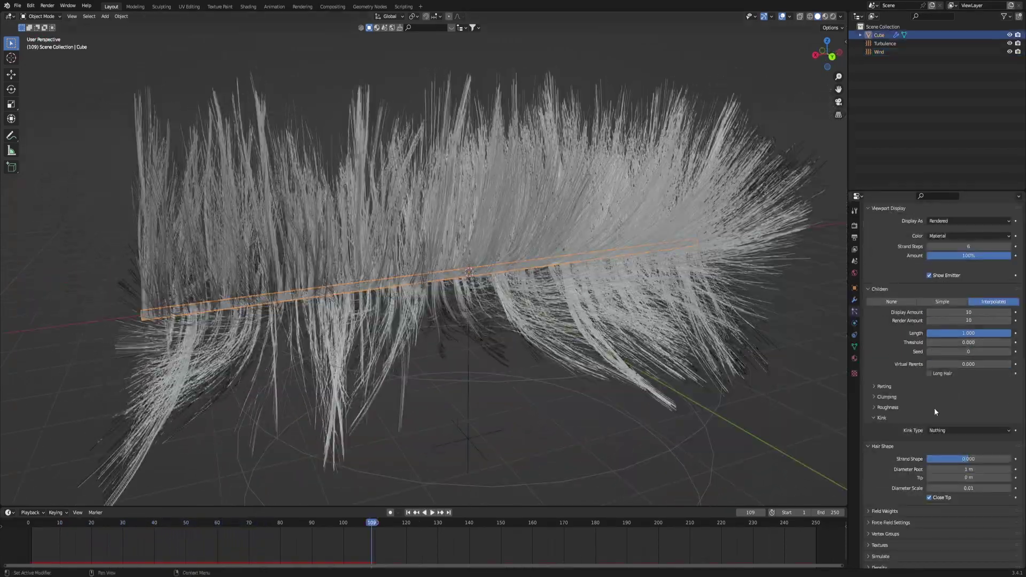
# - Try a Curl kink on the bar's child hairs with an amplitude of 0.477 m
pyautogui.click(933, 431)
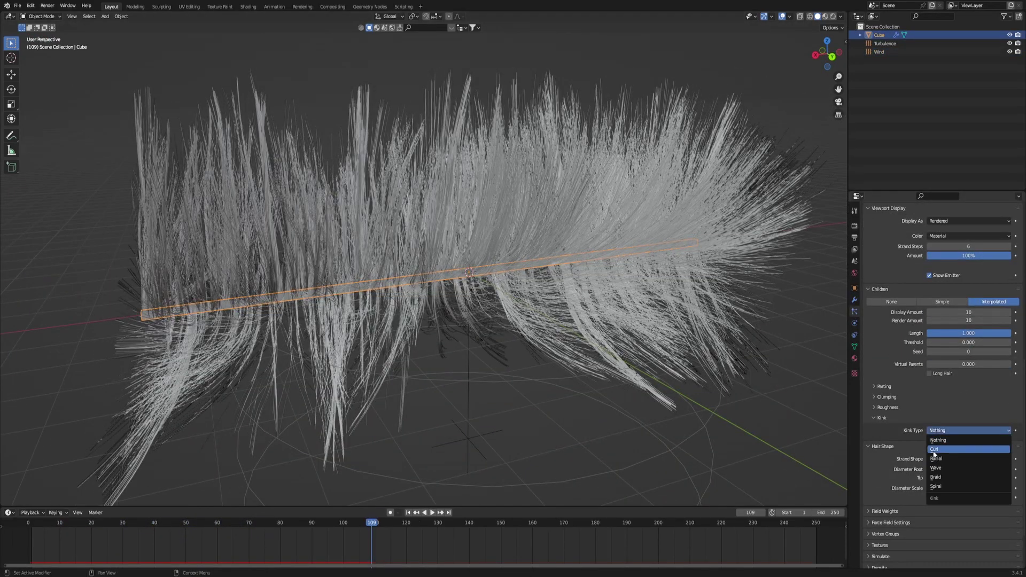
pyautogui.click(936, 448)
pyautogui.scroll(-4, 585, 290)
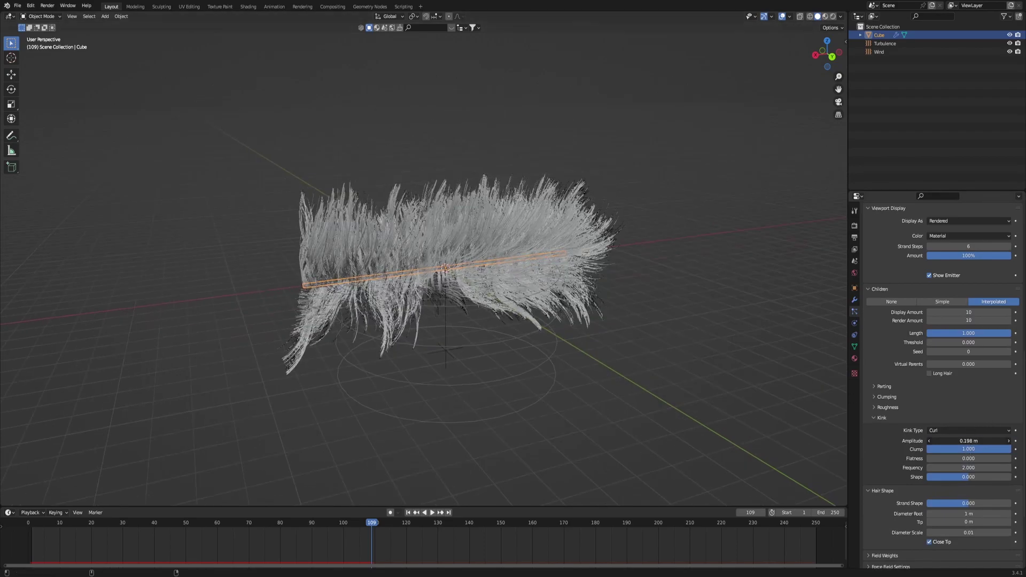
pyautogui.moveTo(969, 440)
pyautogui.mouseDown()
pyautogui.moveTo(960, 441)
pyautogui.moveTo(989, 441)
pyautogui.moveTo(979, 441)
pyautogui.mouseUp()
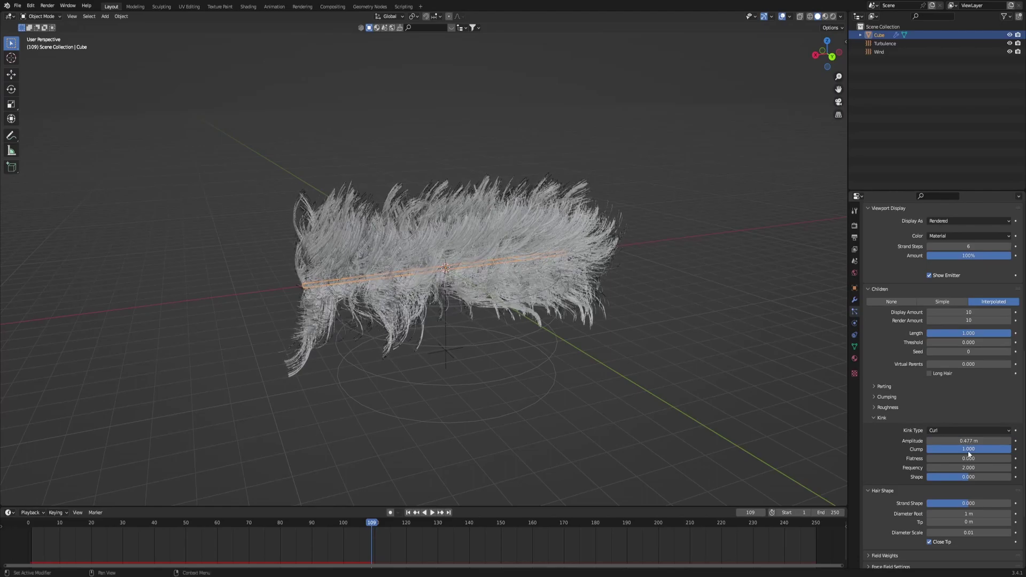
# - Play back the curled hair animation, and set the kink type back to Nothing
pyautogui.scroll(4, 357, 407)
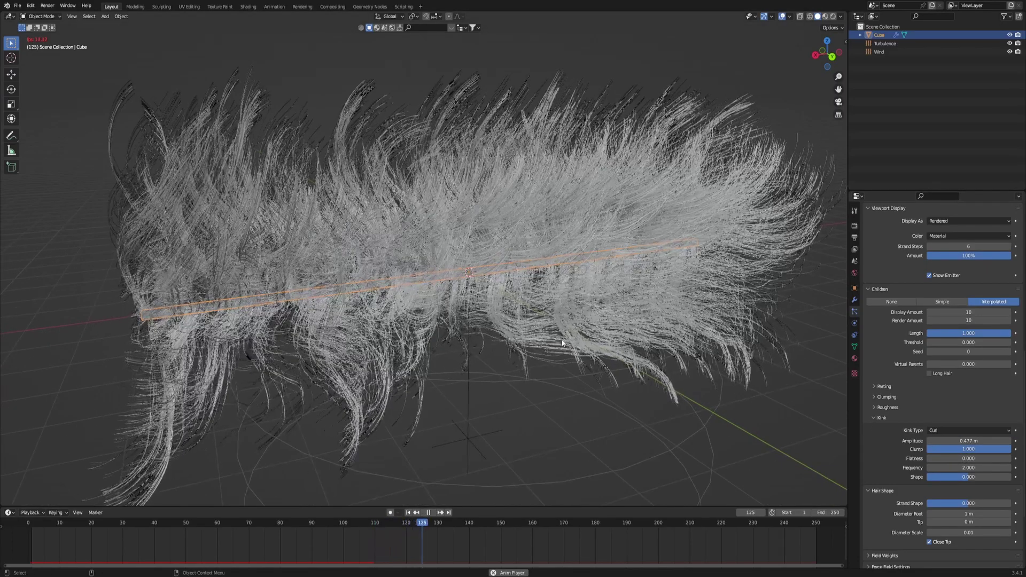
pyautogui.moveTo(361, 395); pyautogui.dragTo(491, 335, button='middle')
pyautogui.press('space')
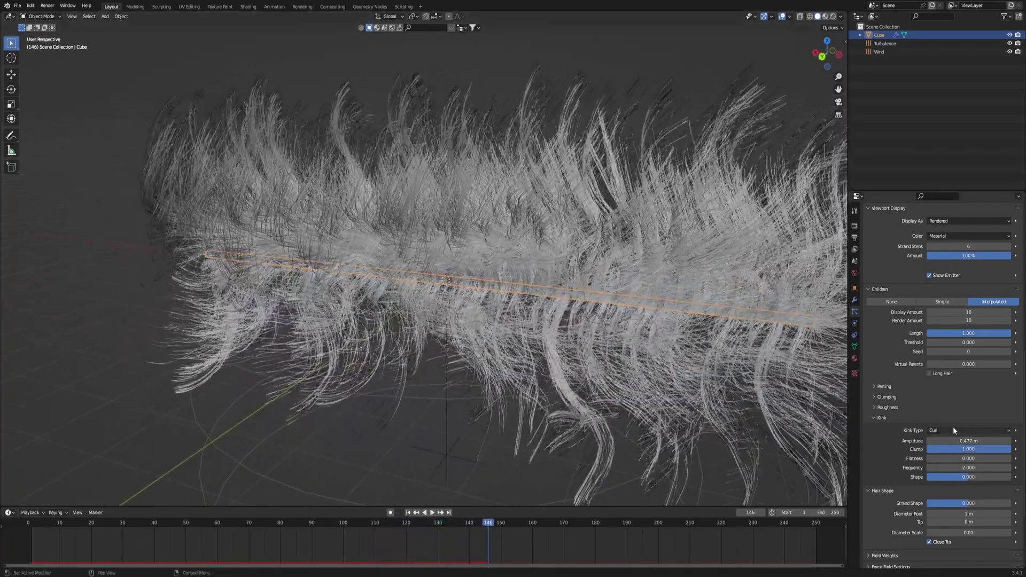
pyautogui.click(953, 430)
pyautogui.click(936, 440)
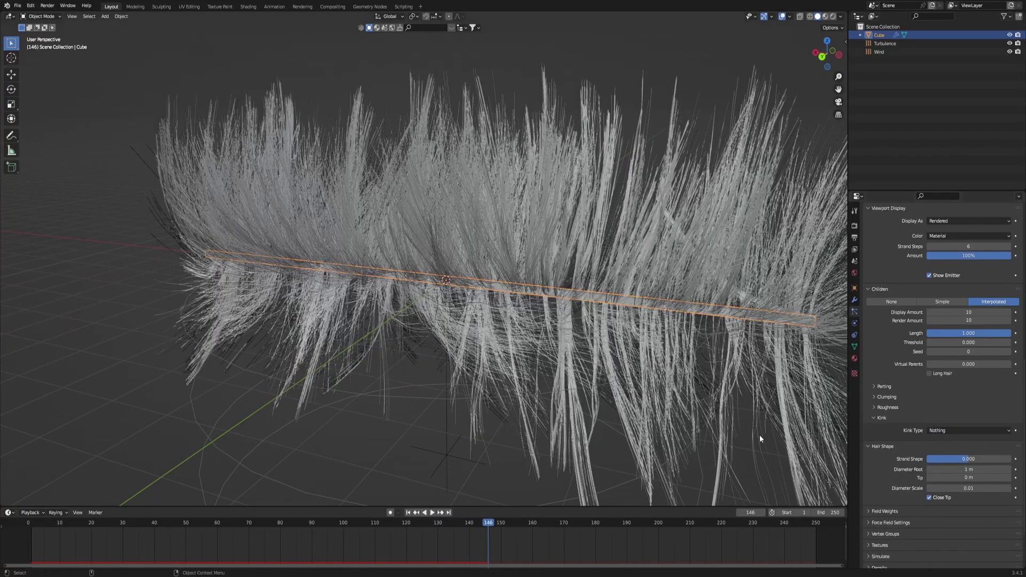
# - Add a cube at the centre of the hair bar and stretch it along Z into a tall block
pyautogui.moveTo(758, 435); pyautogui.dragTo(476, 378, button='middle')
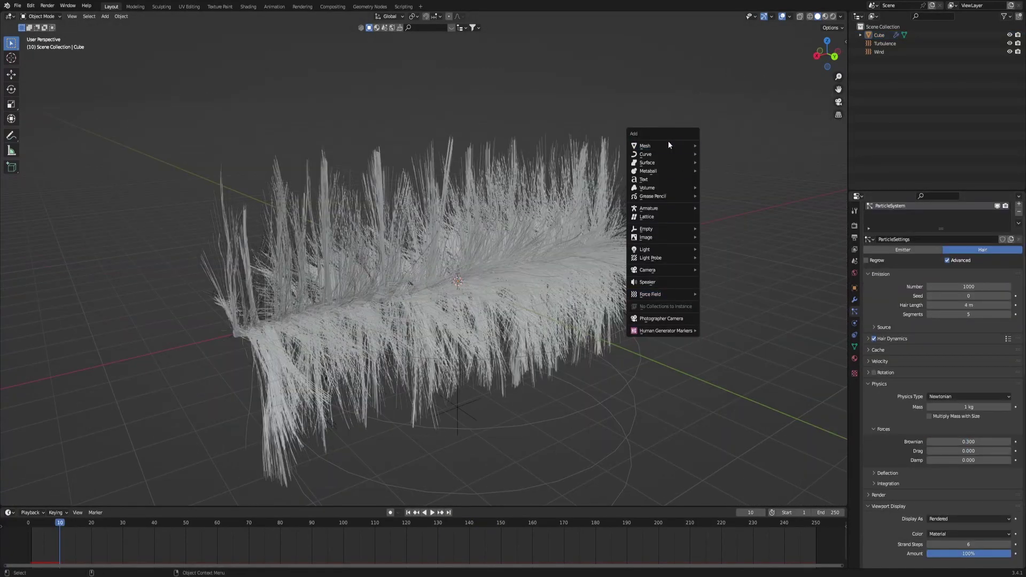
pyautogui.moveTo(678, 148)
pyautogui.click(713, 162)
pyautogui.moveTo(713, 164); pyautogui.dragTo(663, 358, button='middle')
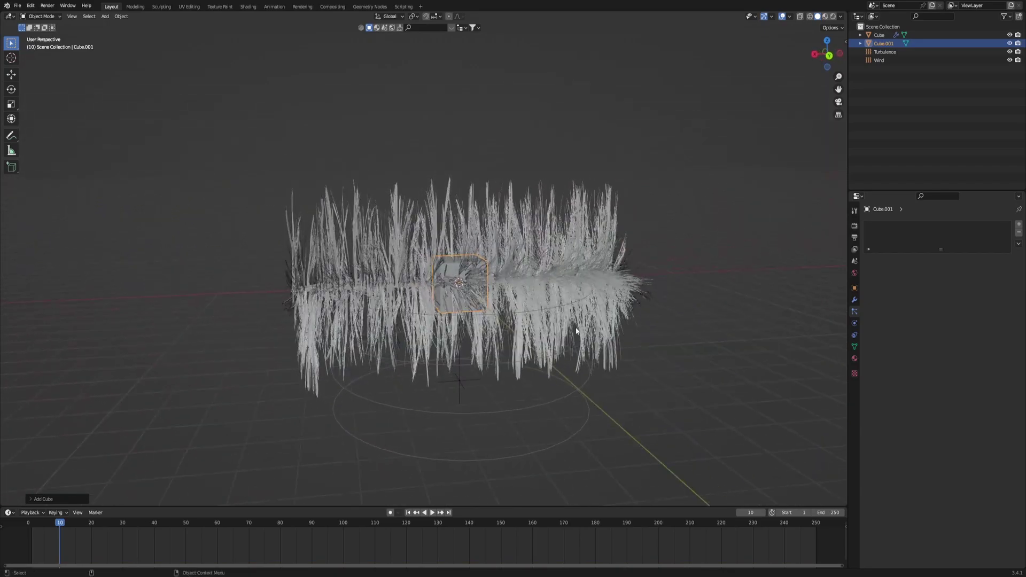
pyautogui.press('s')
pyautogui.press('z')
pyautogui.click(753, 472)
# - Move the block along negative Y until it clears the hair, and record its starting keyframe at frame 0 with auto keying
pyautogui.press('g')
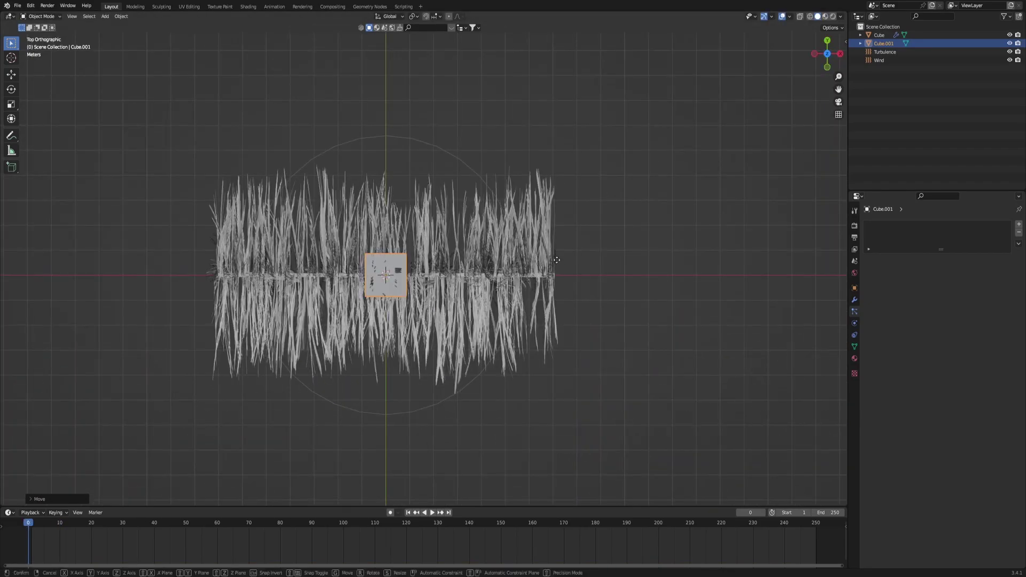
pyautogui.press('y')
pyautogui.click(514, 433)
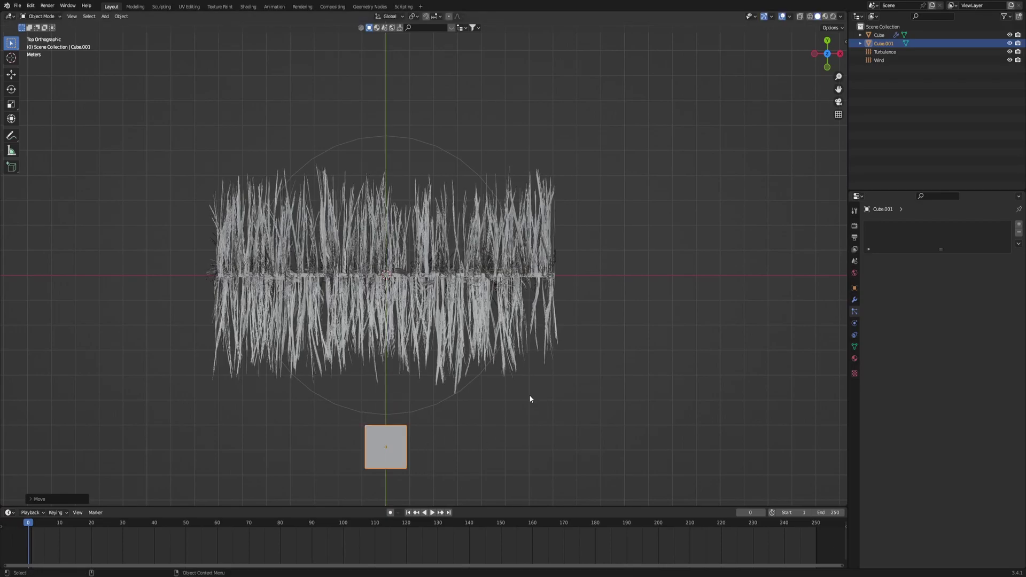
pyautogui.click(392, 514)
pyautogui.press('g')
pyautogui.click(600, 401)
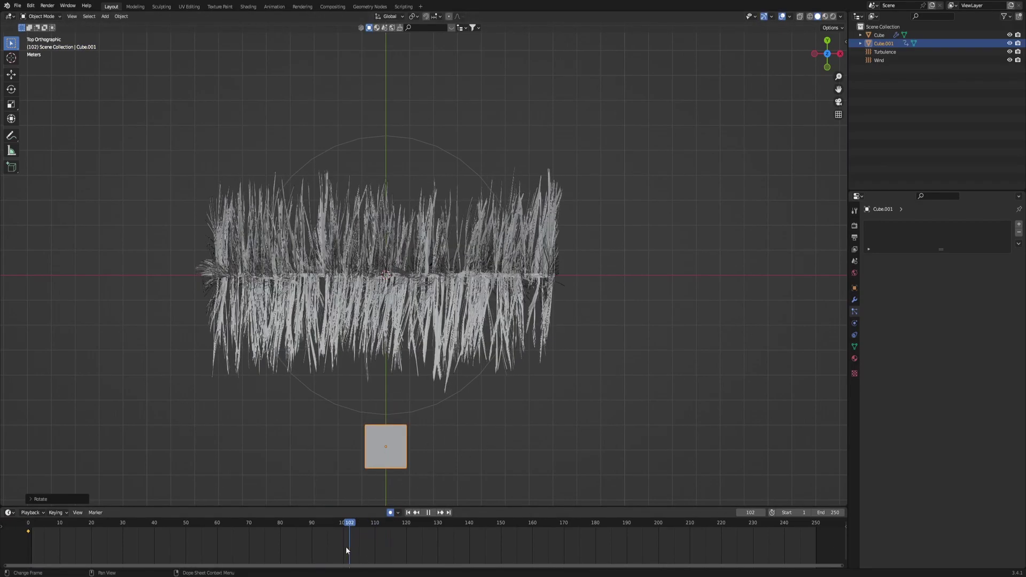
# - Keyframe the block at frame 100, moved along Y into the hair and tilted about the X axis
pyautogui.press('space')
pyautogui.click(344, 543)
pyautogui.press('g')
pyautogui.press('y')
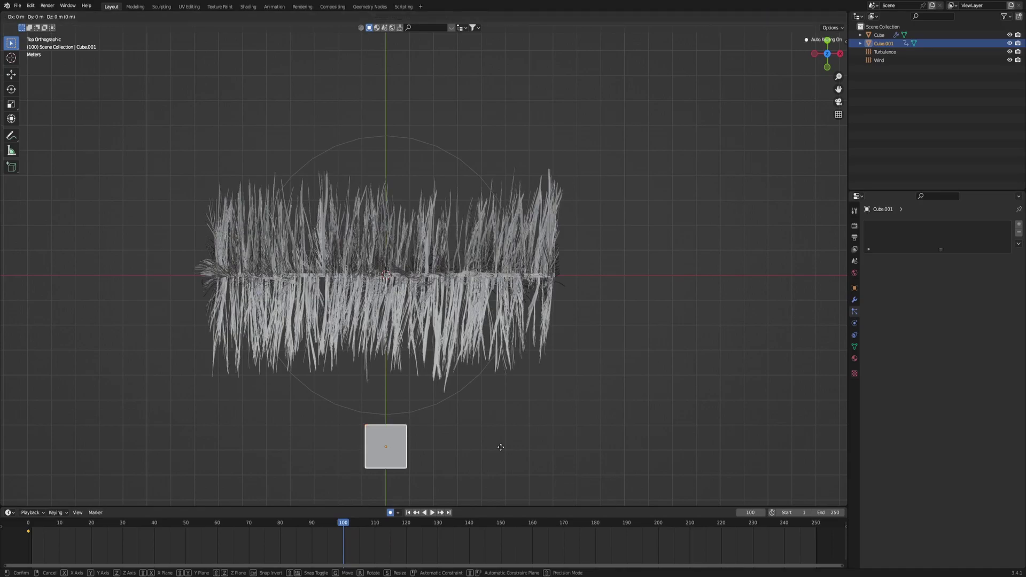
pyautogui.click(561, 238)
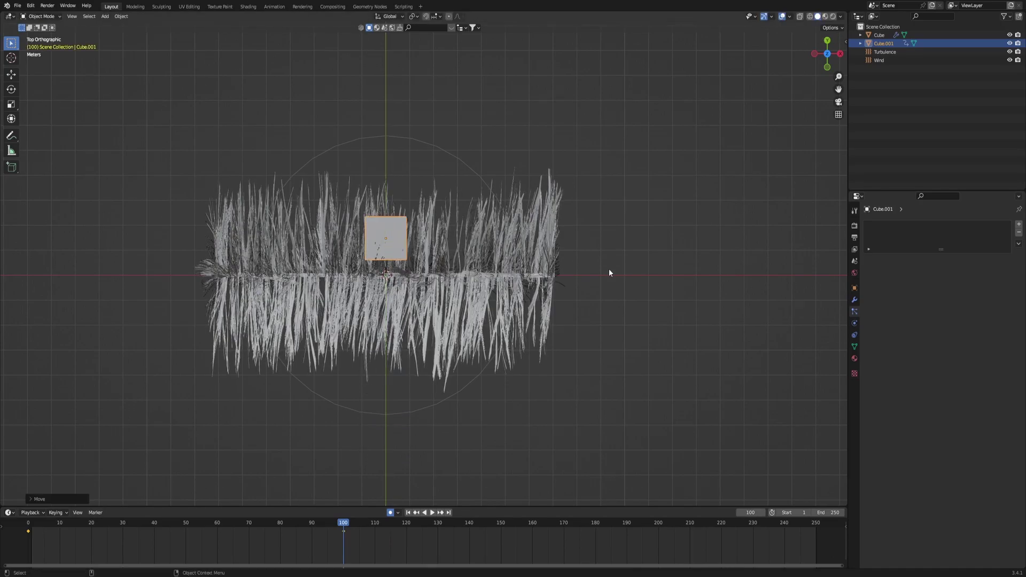
pyautogui.press('r')
pyautogui.press('x')
pyautogui.click(687, 355)
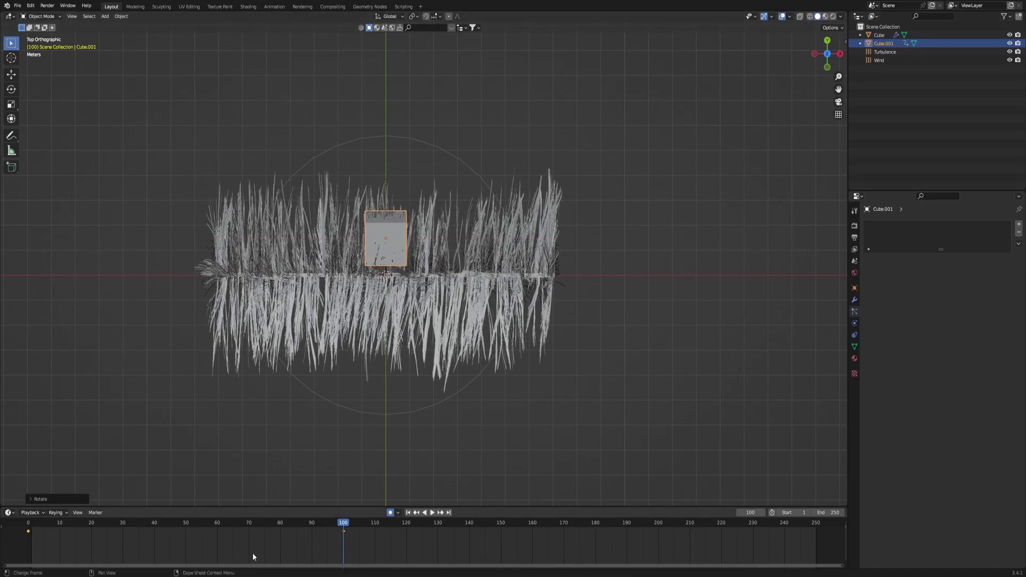
# - Play the block's animation from the first frame and examine from several angles how it interacts with the hair
pyautogui.click(31, 529)
pyautogui.press('space')
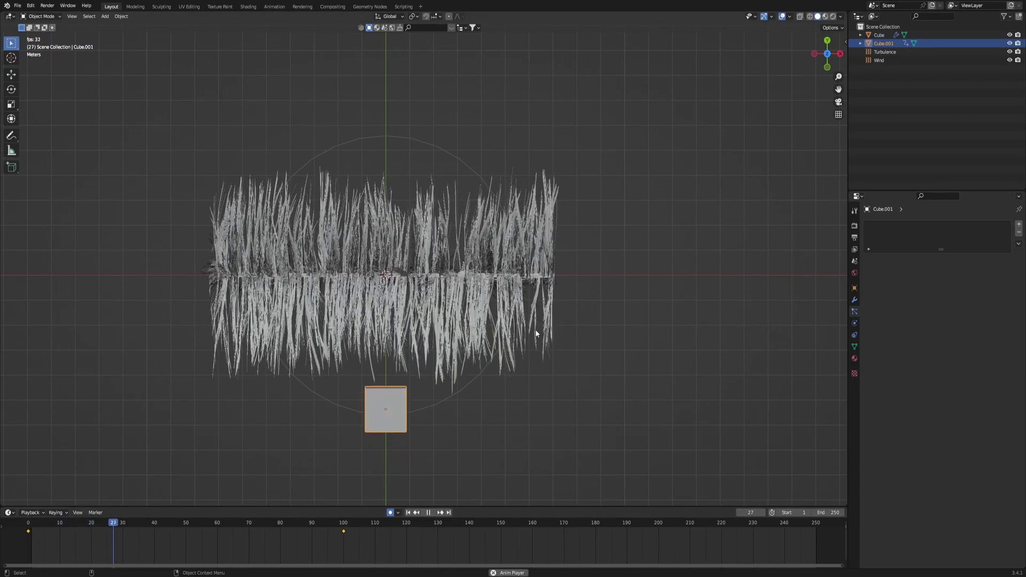
pyautogui.moveTo(480, 420); pyautogui.dragTo(656, 298, button='middle')
pyautogui.press('space')
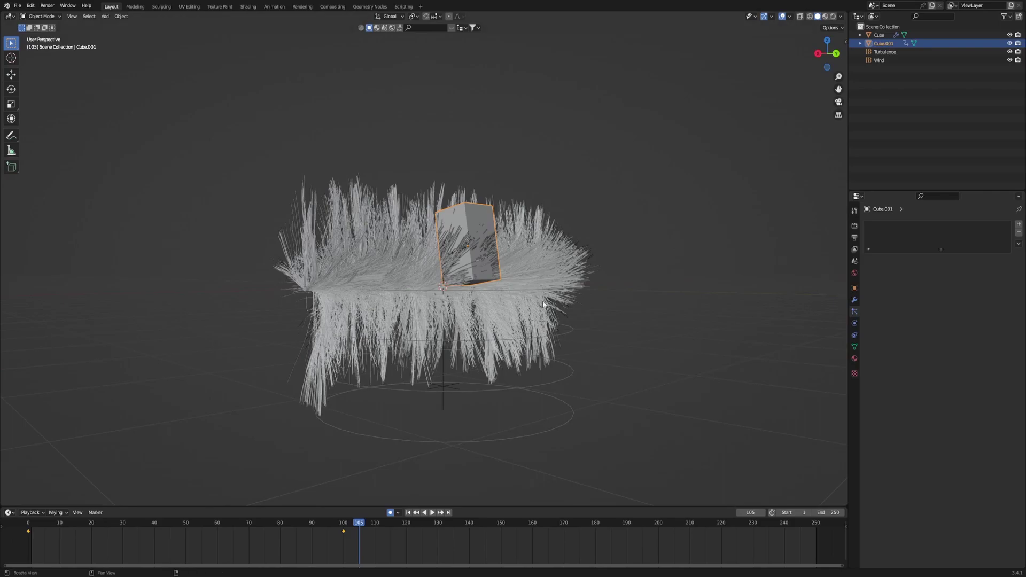
pyautogui.keyDown('alt'); pyautogui.moveTo(543, 305); pyautogui.dragTo(428, 388); pyautogui.keyUp('alt')
pyautogui.scroll(5, 429, 389)
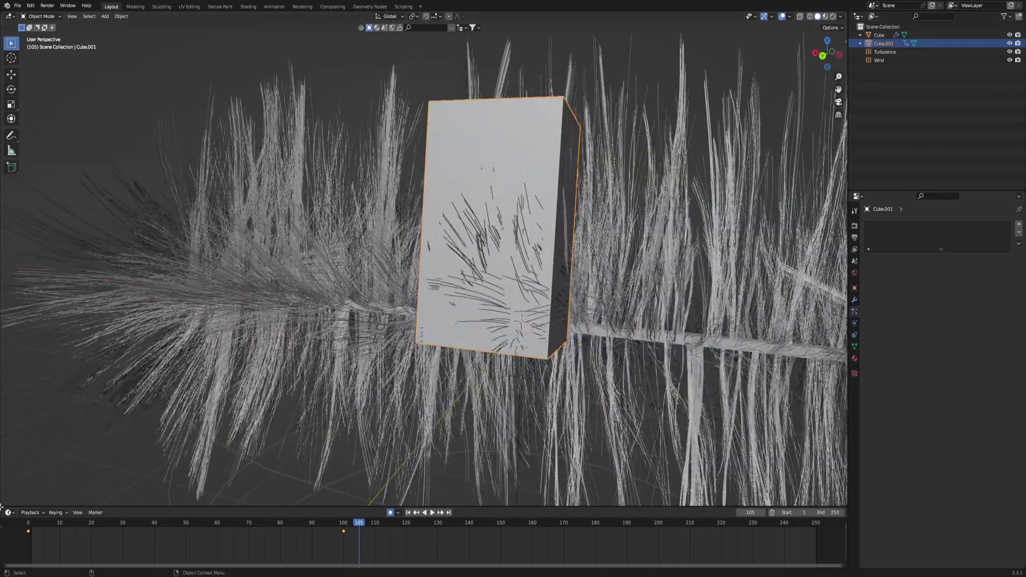
pyautogui.click(30, 519)
pyautogui.scroll(-5, 418, 321)
pyautogui.press('space')
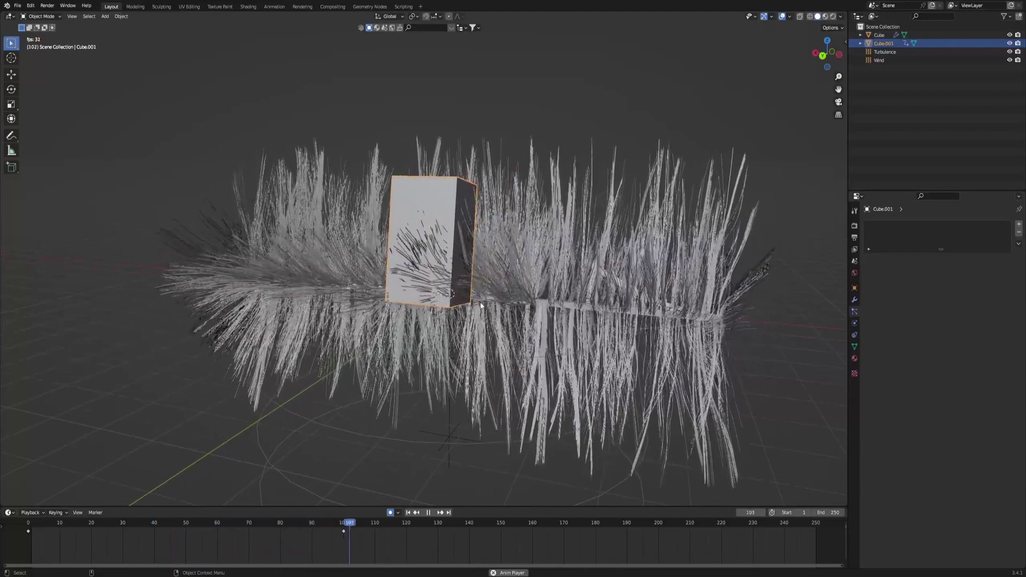
pyautogui.press('space')
# - Add a Collision modifier to the moving block
pyautogui.click(516, 294)
pyautogui.moveTo(462, 223); pyautogui.dragTo(448, 223, button='middle')
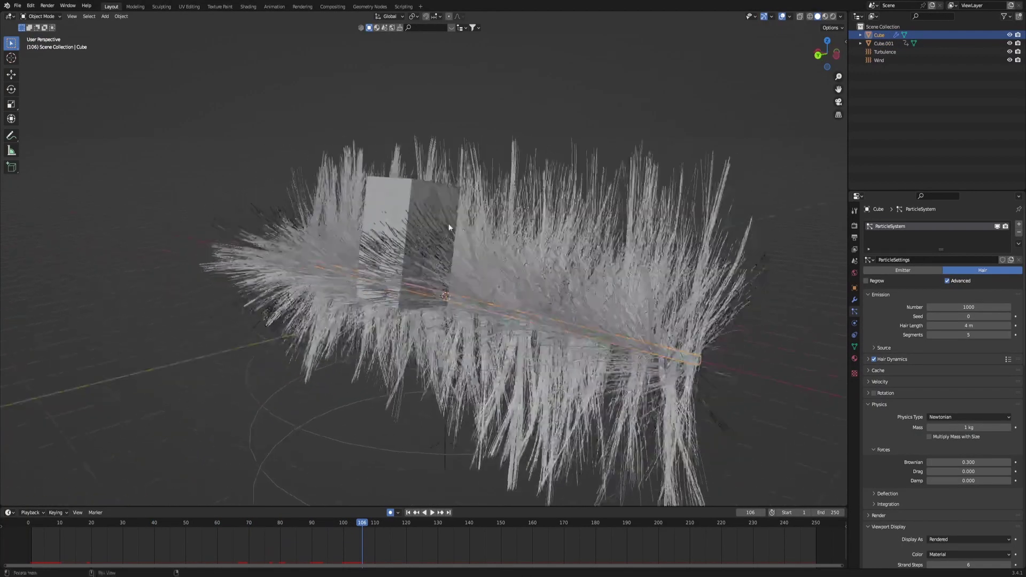
pyautogui.click(387, 199)
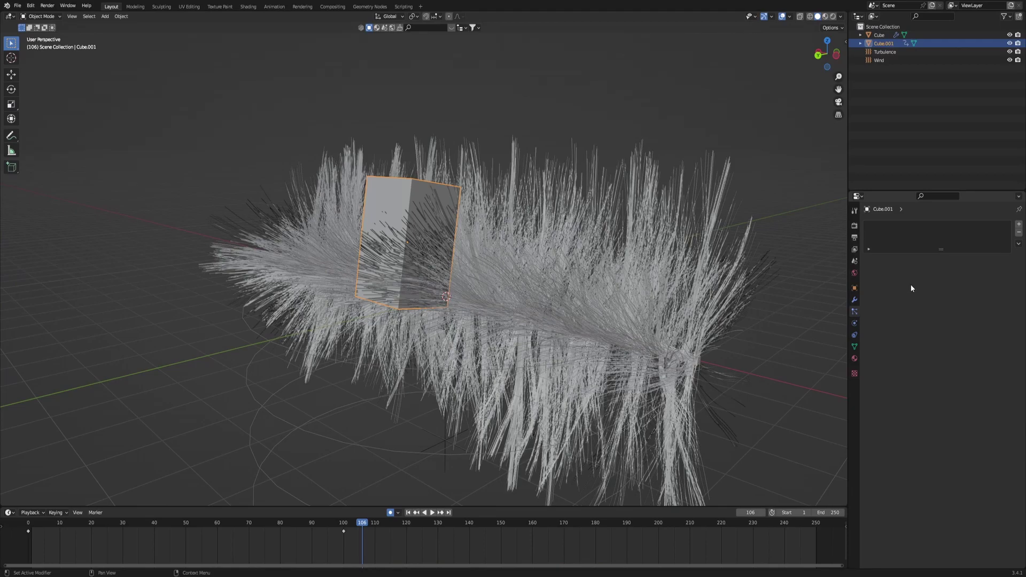
pyautogui.click(855, 301)
pyautogui.click(925, 226)
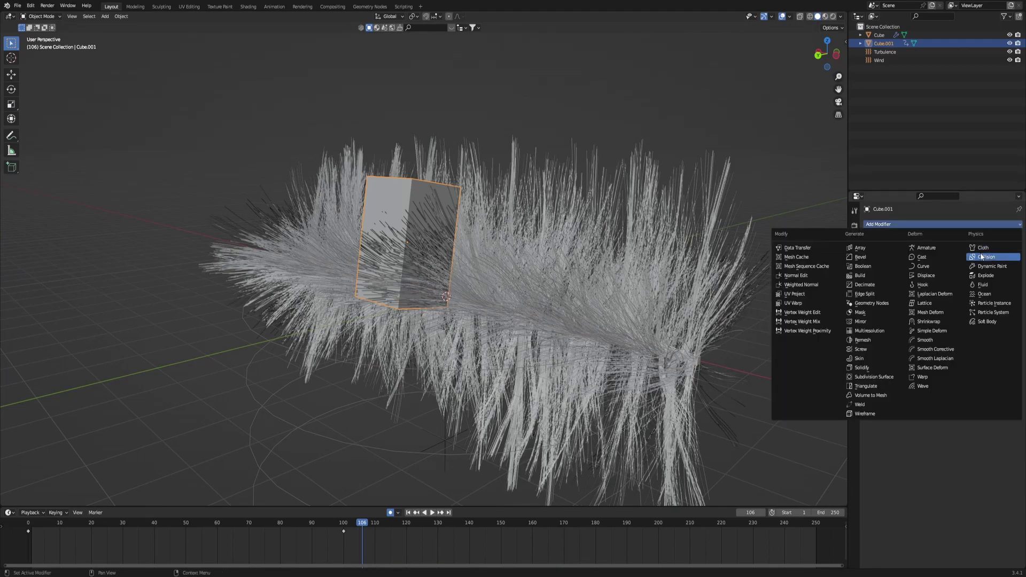
pyautogui.click(981, 257)
# - Play the animation with collision enabled and inspect how the hair reacts around the block
pyautogui.press('space')
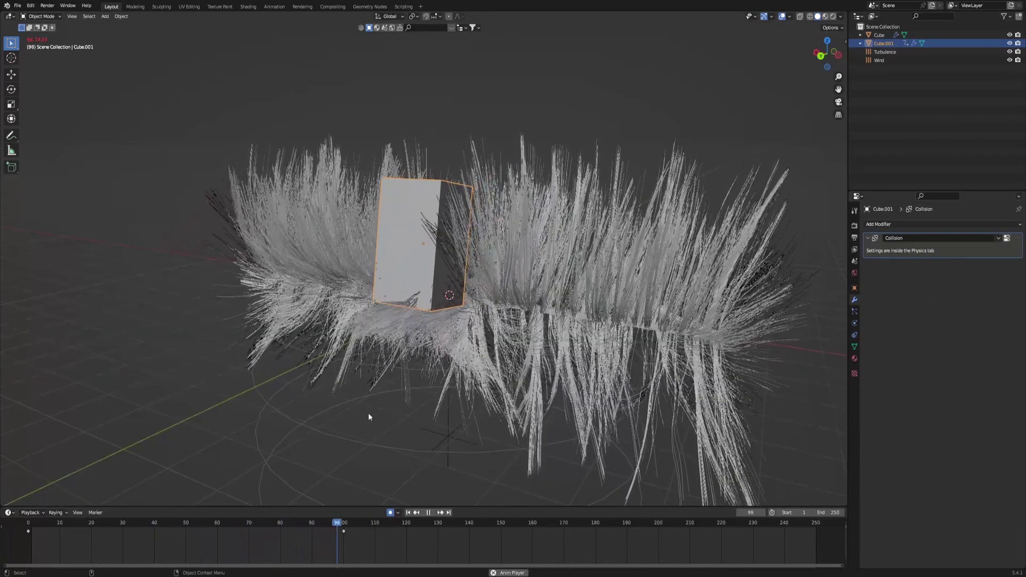
pyautogui.moveTo(413, 327); pyautogui.dragTo(485, 378, button='middle')
pyautogui.scroll(4, 460, 330)
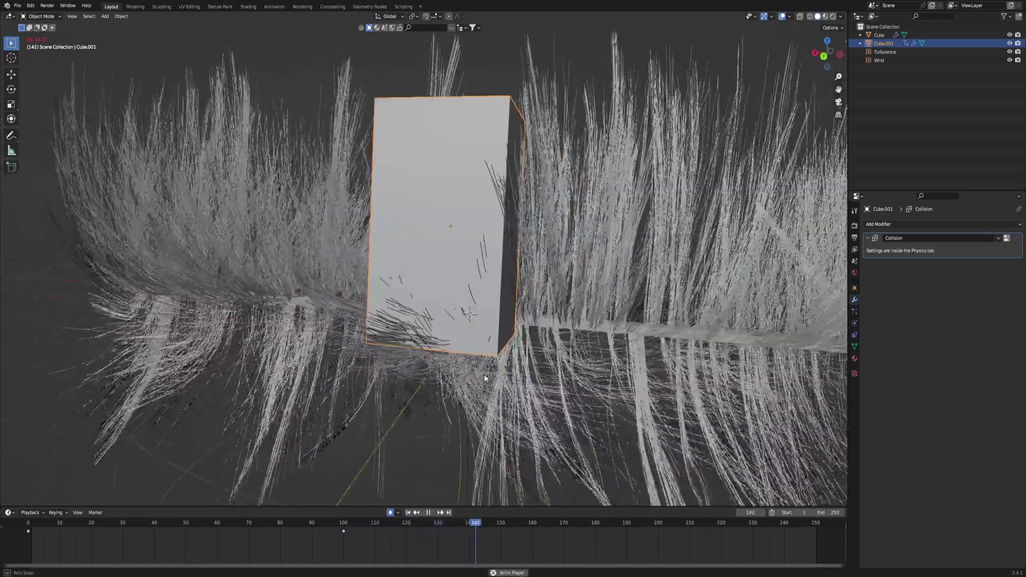
pyautogui.press('space')
pyautogui.moveTo(247, 430); pyautogui.dragTo(184, 451, button='middle')
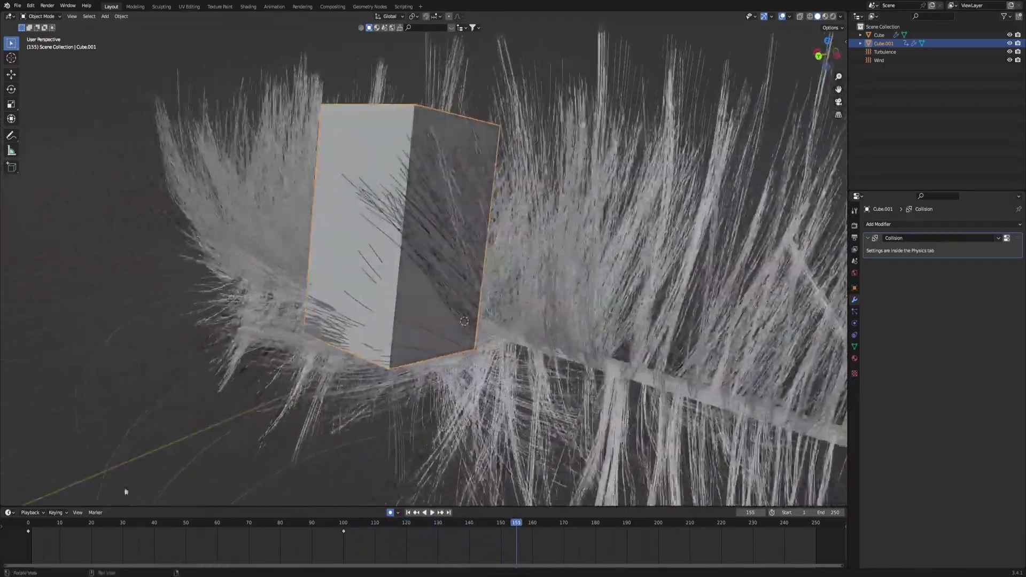
pyautogui.click(29, 523)
pyautogui.moveTo(450, 198); pyautogui.dragTo(505, 265, button='middle')
pyautogui.scroll(-5, 504, 261)
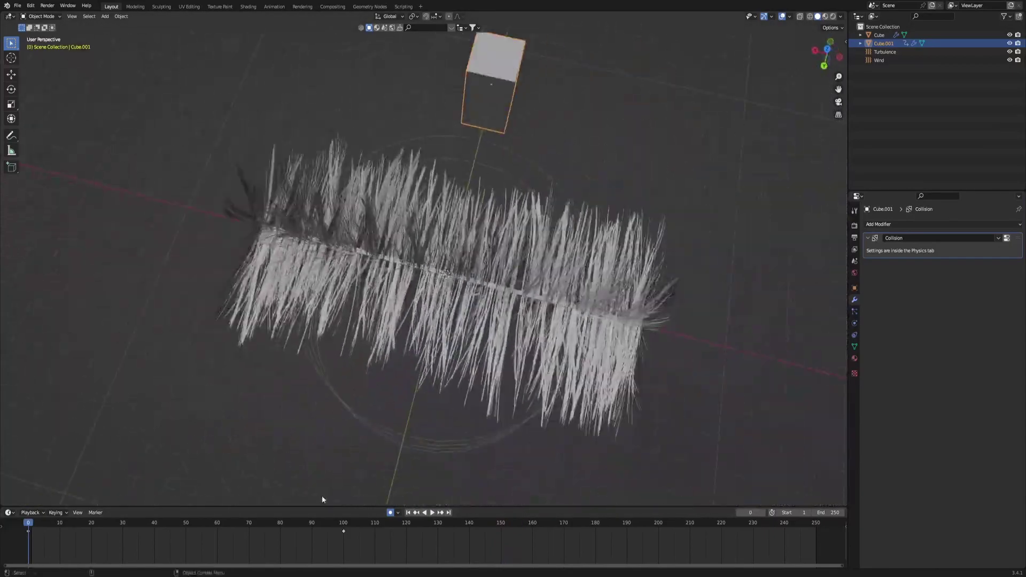
# - Rotate the block about the X axis at its frame 100 keyframe
pyautogui.click(343, 527)
pyautogui.moveTo(765, 316); pyautogui.dragTo(672, 238, button='middle')
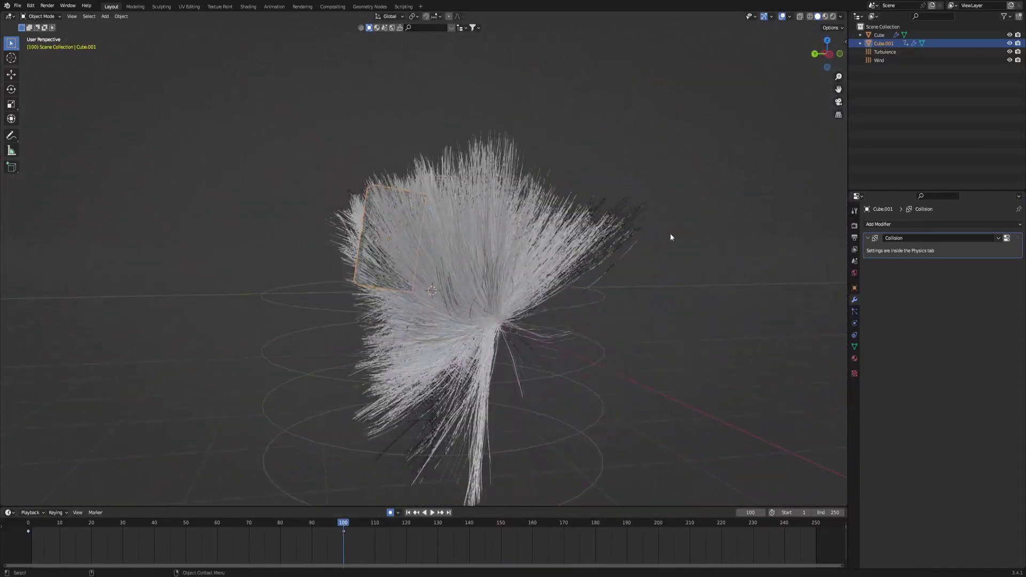
pyautogui.press('r')
pyautogui.press('x')
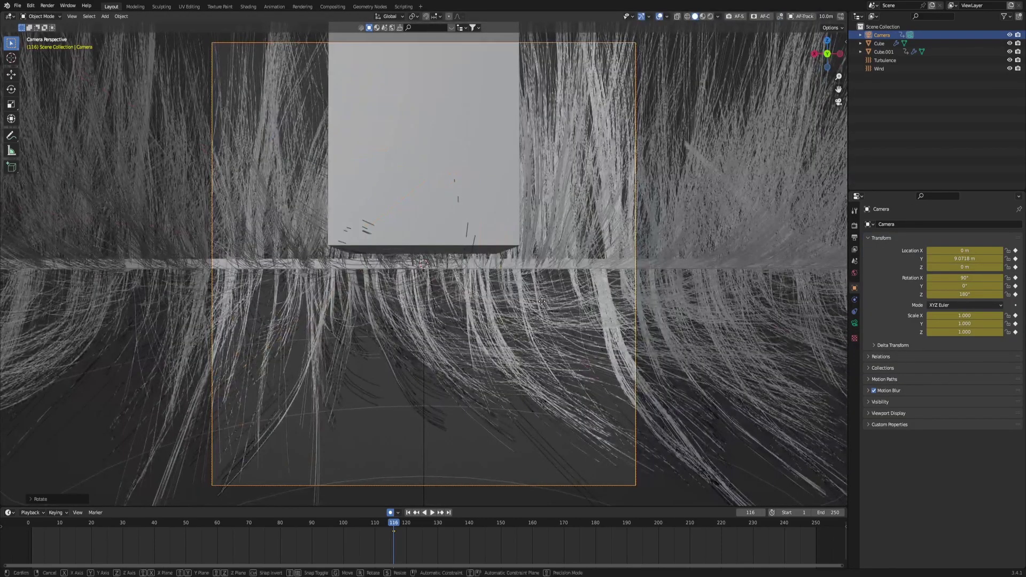
# - Raise the camera to about 1.6 m in Z at frame 116, and move it along Y to about 1.3 m at frame 1
pyautogui.press('z')
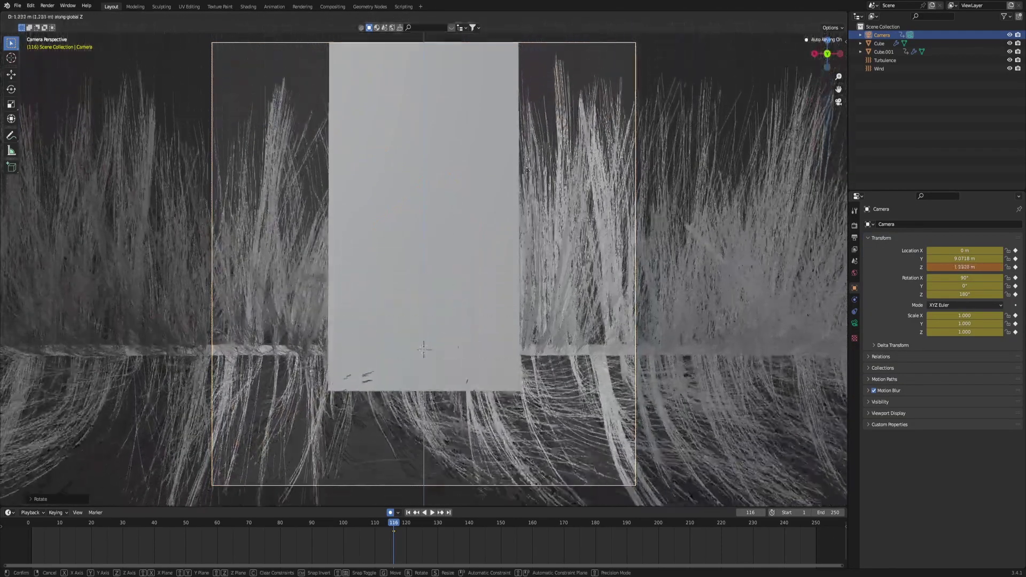
pyautogui.click(528, 140)
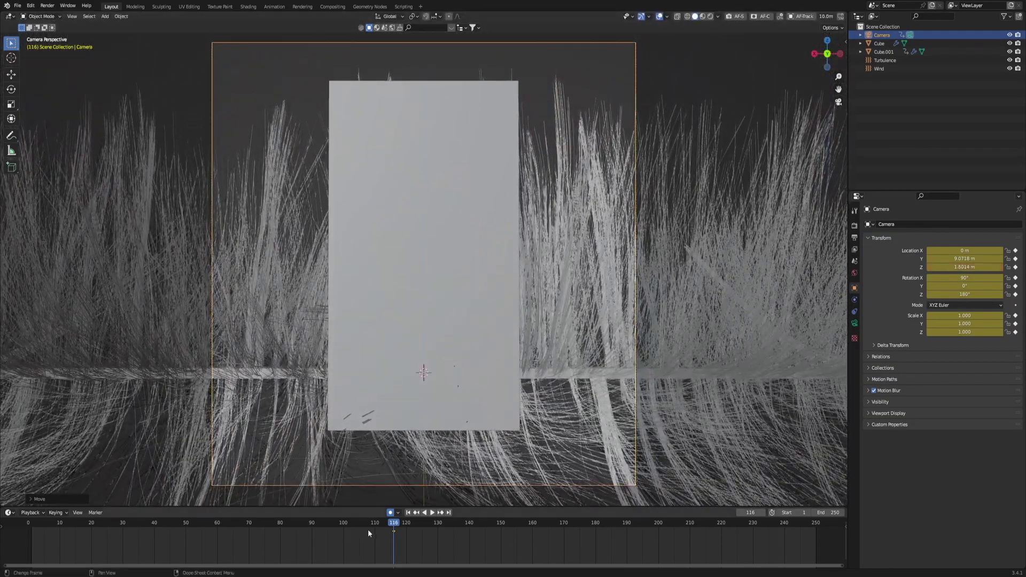
pyautogui.moveTo(139, 535); pyautogui.dragTo(31, 527)
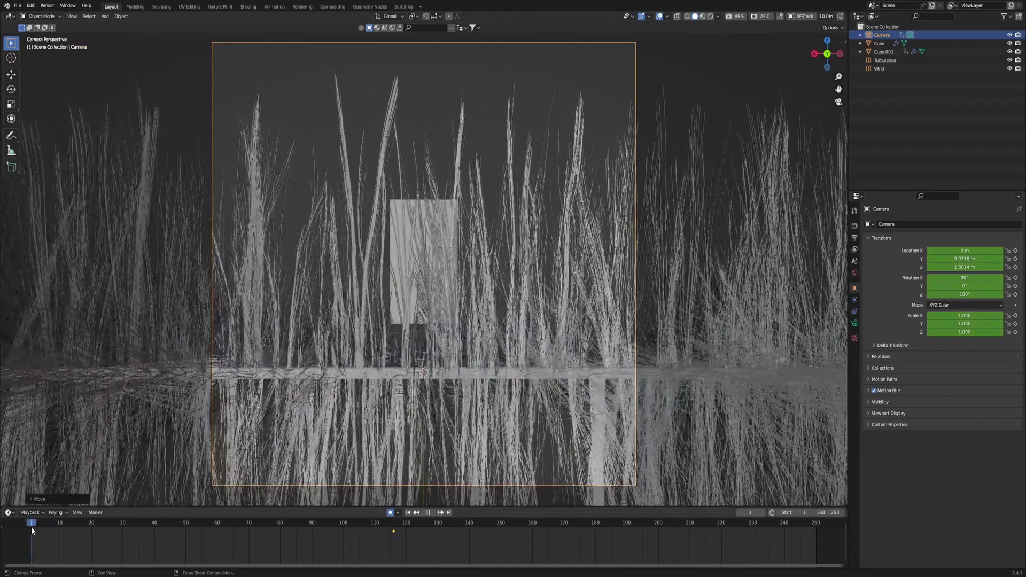
pyautogui.press('g')
pyautogui.press('y')
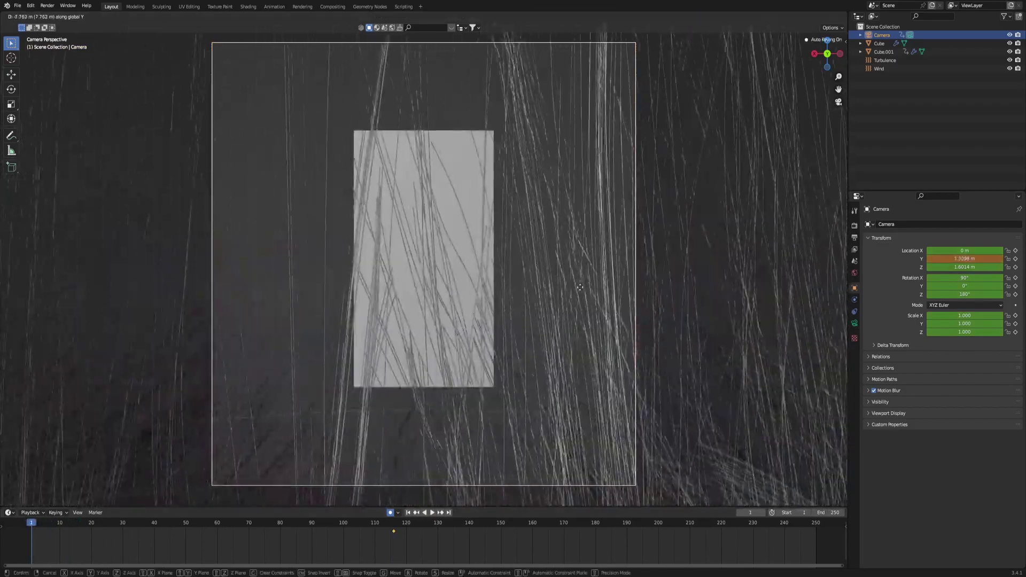
pyautogui.click(580, 291)
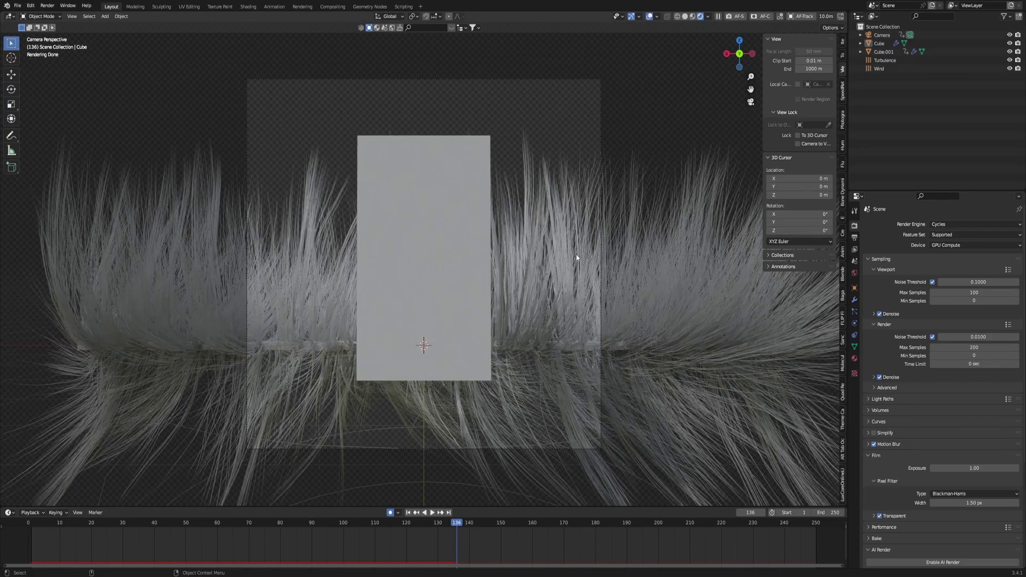
# - Set the hair's diameter scale to 0.06 and play the animation to preview the strands
pyautogui.click(537, 365)
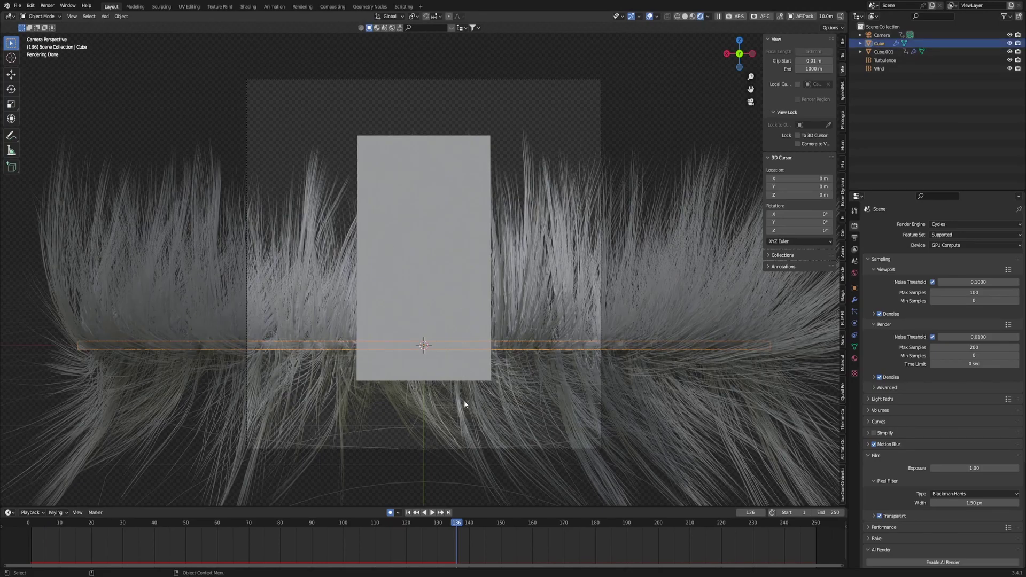
pyautogui.click(855, 311)
pyautogui.scroll(-10, 890, 460)
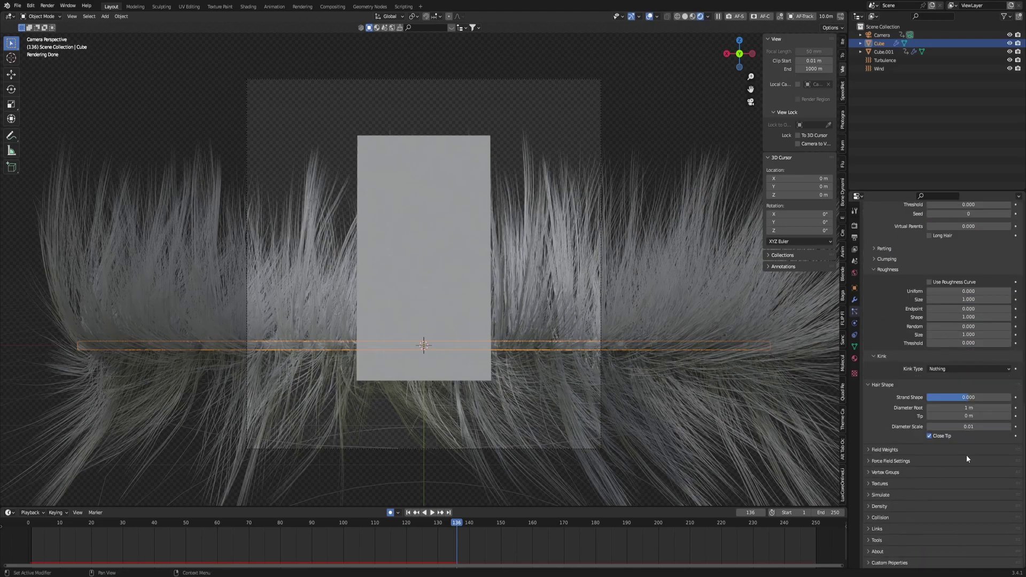
pyautogui.moveTo(968, 426); pyautogui.dragTo(992, 426)
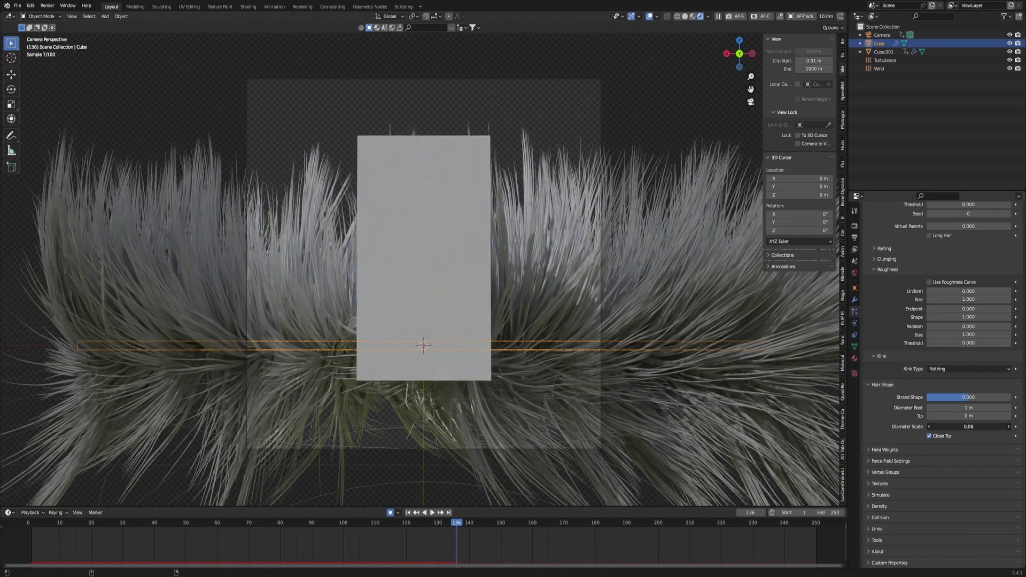
pyautogui.click(52, 534)
pyautogui.press('space')
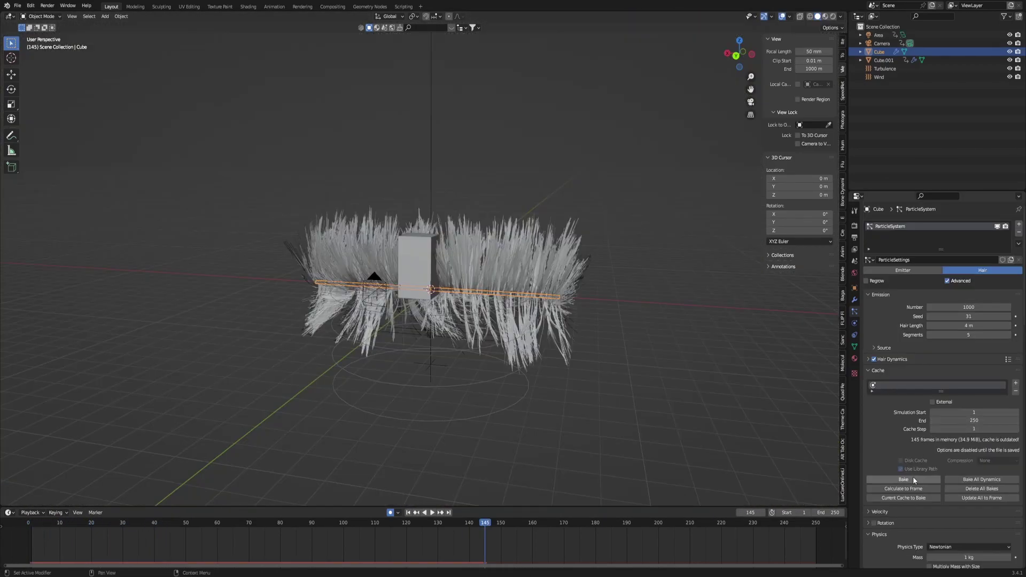
# - Bake the hair simulation cache for frames 1 to 250 and play it back from the start
pyautogui.click(913, 478)
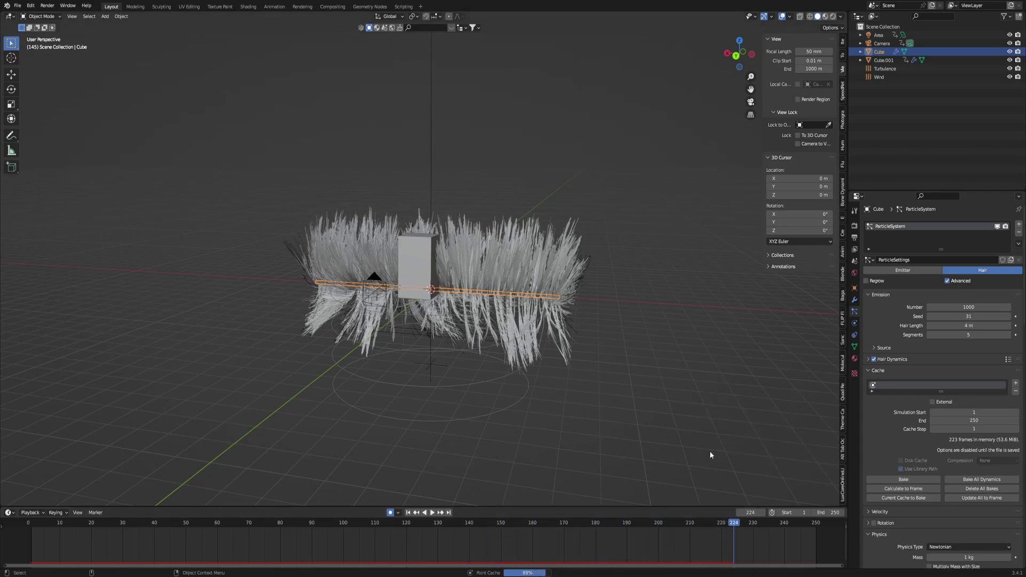
pyautogui.moveTo(101, 523); pyautogui.dragTo(29, 523)
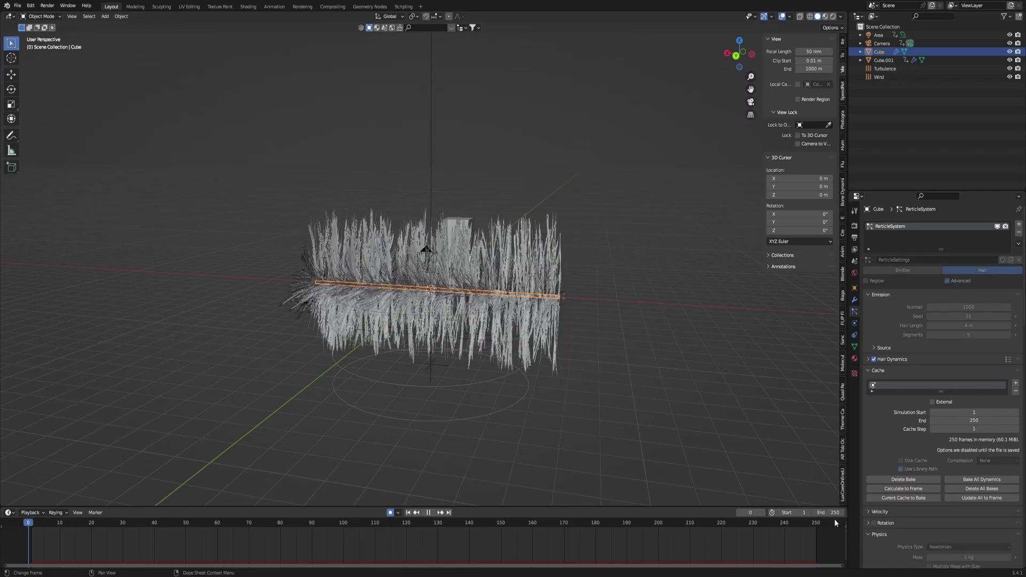
pyautogui.press('space')
pyautogui.scroll(5, 454, 310)
pyautogui.moveTo(455, 326)
pyautogui.mouseDown(button='middle')
pyautogui.moveTo(408, 336)
pyautogui.moveTo(457, 333)
pyautogui.mouseUp(button='middle')
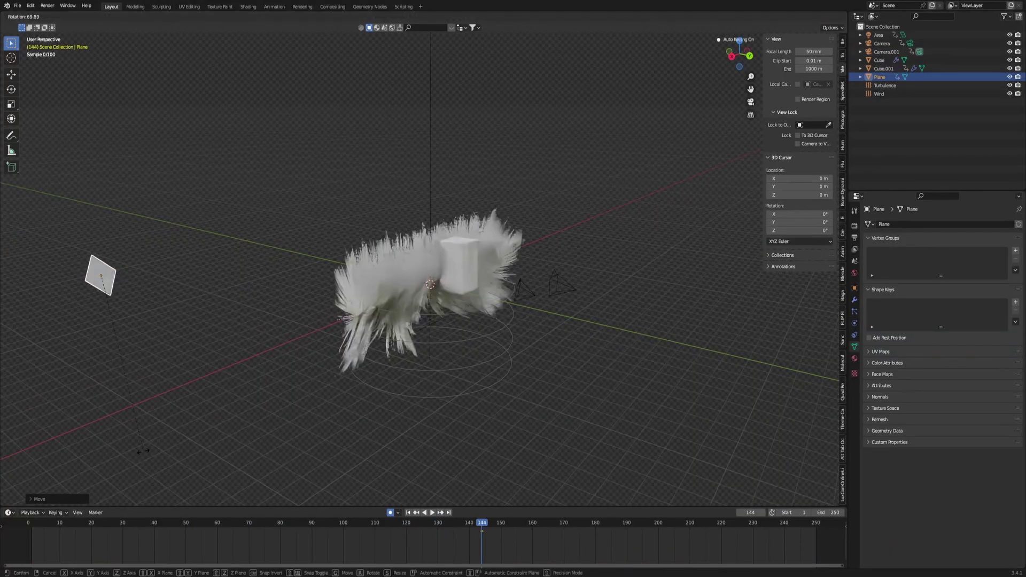
# - Rotate and enlarge the plane into a large upright panel facing the hair, and open its material settings
pyautogui.moveTo(139, 351); pyautogui.dragTo(174, 346, button='middle')
pyautogui.scroll(-3, 174, 346)
pyautogui.press('r')
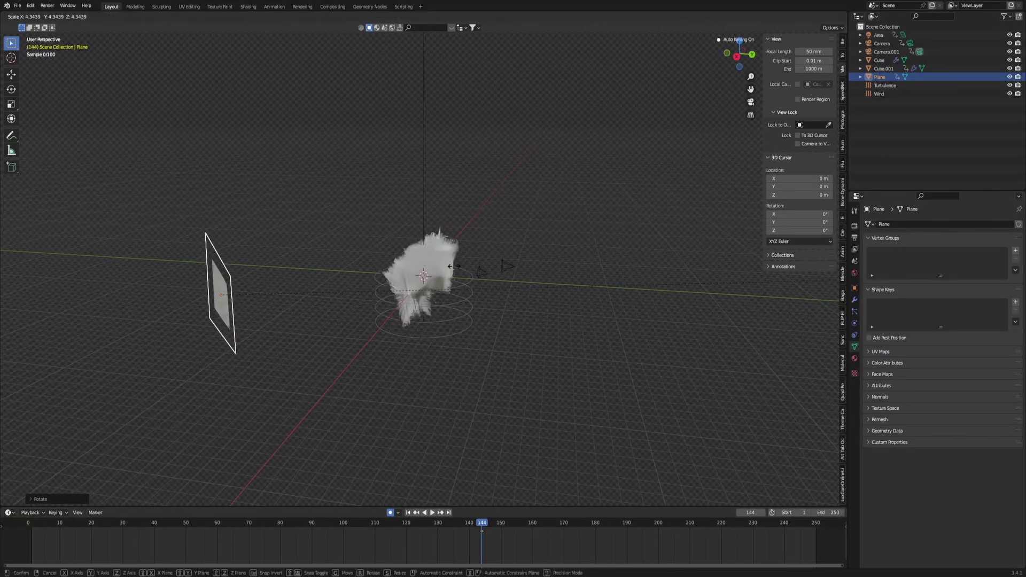
pyautogui.click(782, 556)
pyautogui.click(855, 359)
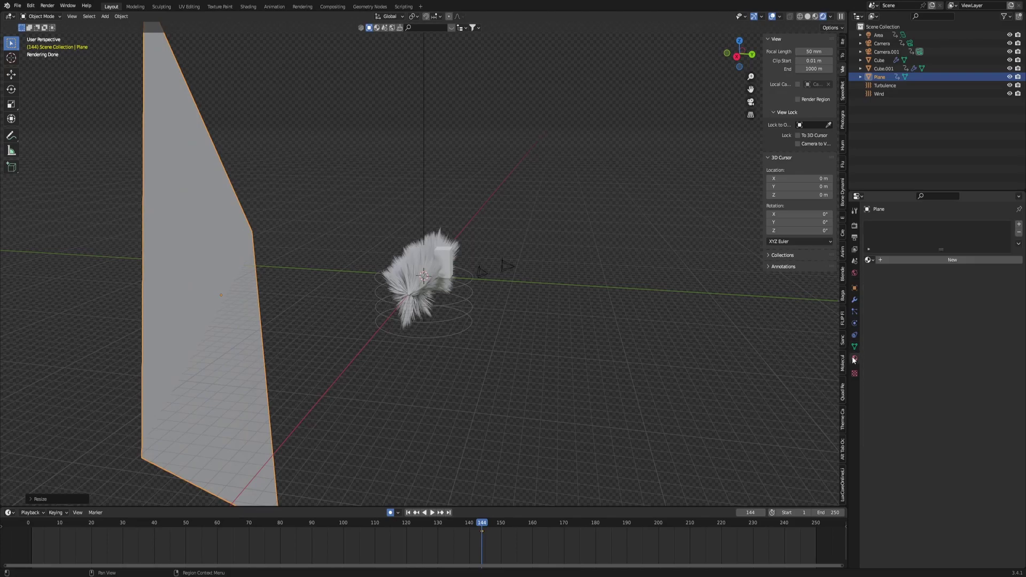
# - Give the upright plane a new material with white emission at strength 2, and view the scene through the camera
pyautogui.click(898, 261)
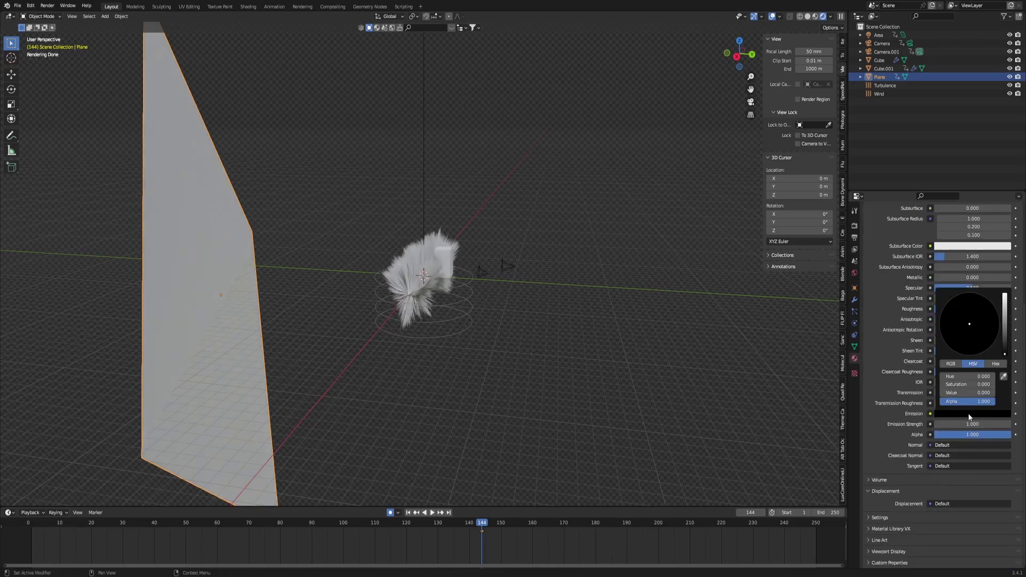
pyautogui.moveTo(1005, 348); pyautogui.dragTo(1005, 291)
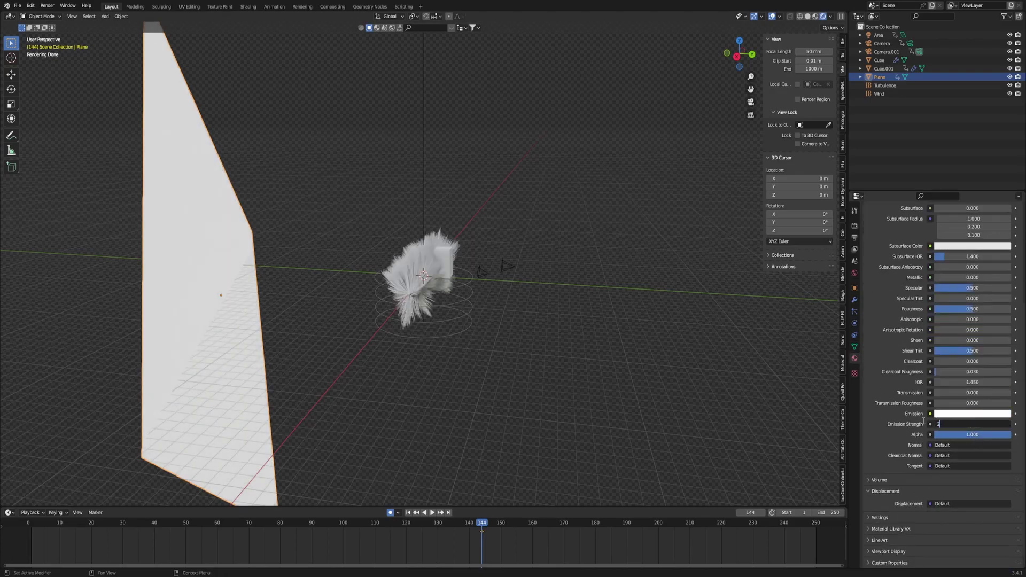
pyautogui.write('2')
pyautogui.press('Return')
pyautogui.click(751, 116)
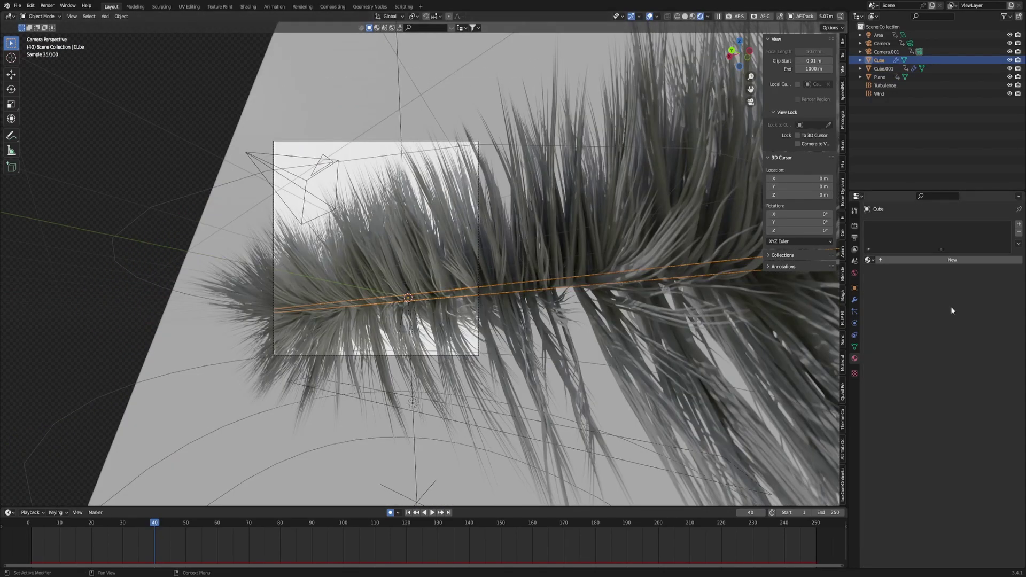
# - Add a new material to the hair-emitting cube and try a bright, saturated base colour such as red
pyautogui.click(893, 260)
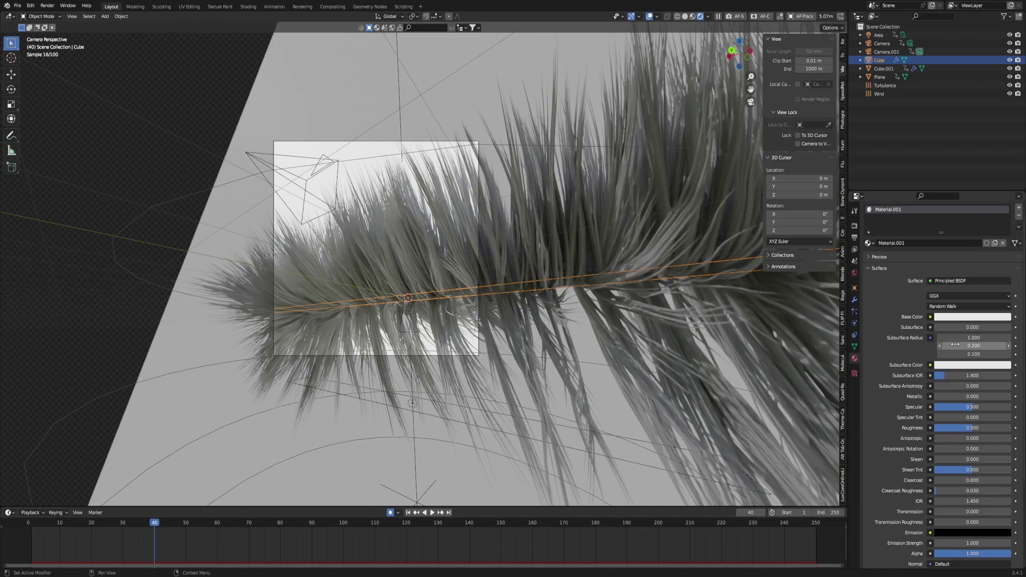
pyautogui.click(967, 254)
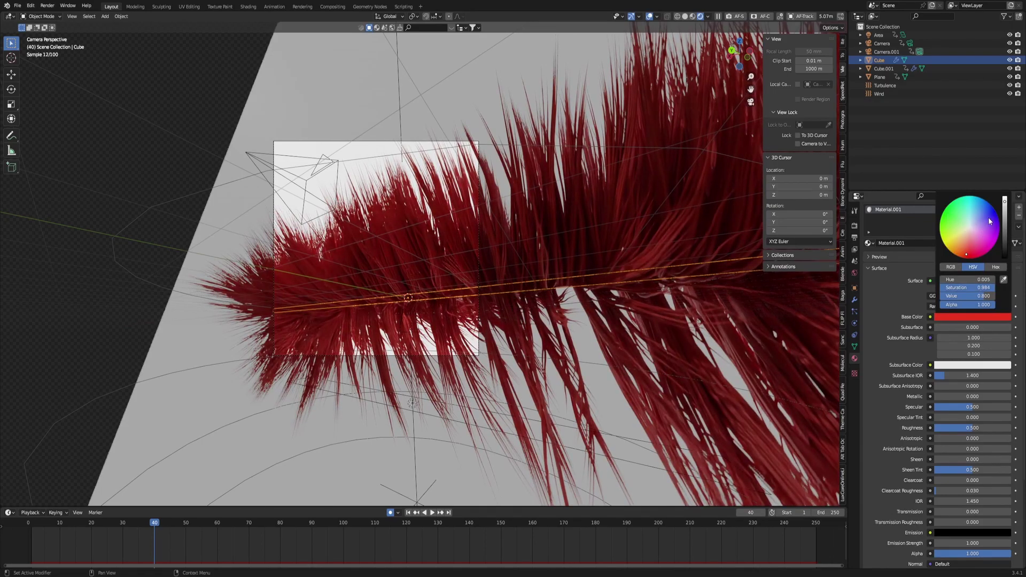
pyautogui.moveTo(1005, 204); pyautogui.dragTo(1006, 197)
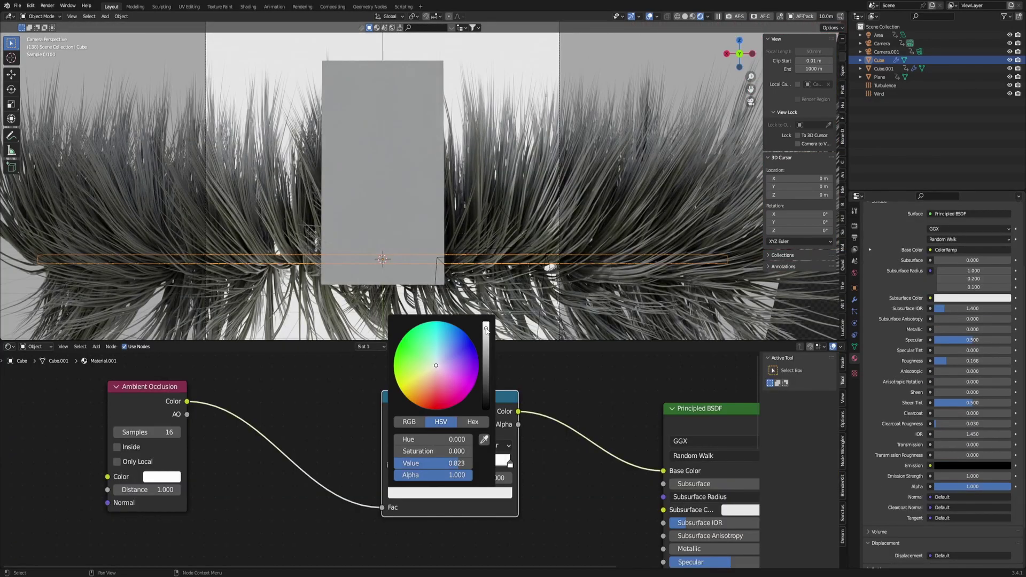
# - Colour the hair ramp's first stop cyan, and move the second stop to 0.718 with an orange colour
pyautogui.moveTo(453, 336); pyautogui.dragTo(443, 330)
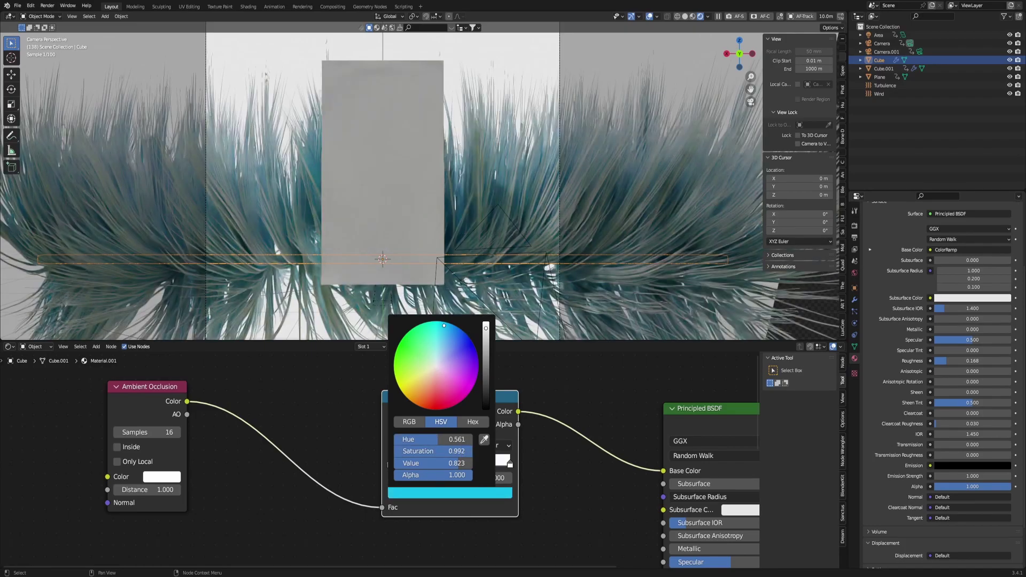
pyautogui.click(545, 454)
pyautogui.moveTo(509, 464); pyautogui.dragTo(476, 465)
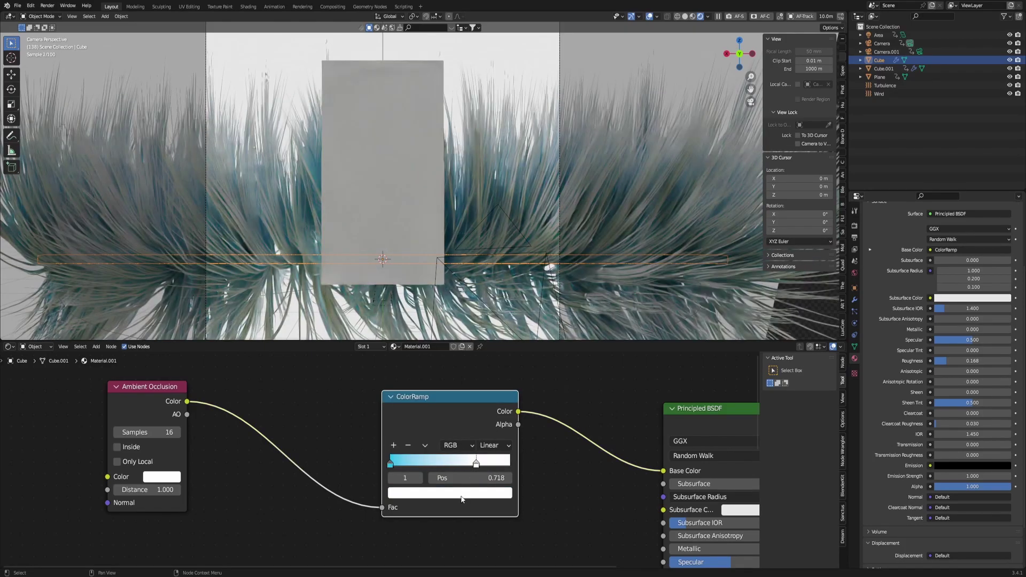
pyautogui.click(461, 492)
pyautogui.click(415, 393)
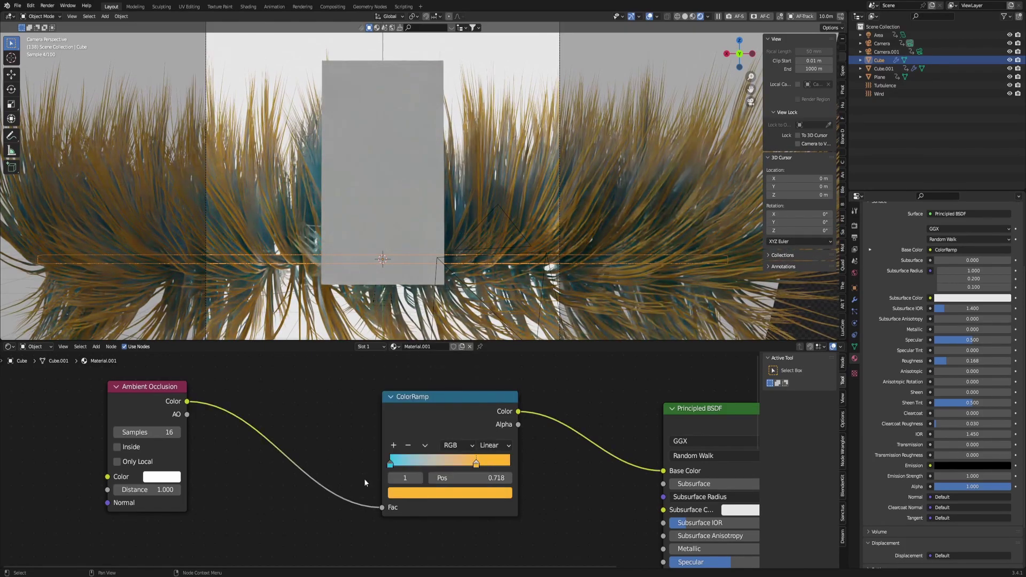
# - Rework the hair's colour ramp into orange, deep blue and green stops, with the blue stop at 0.277
pyautogui.click(450, 493)
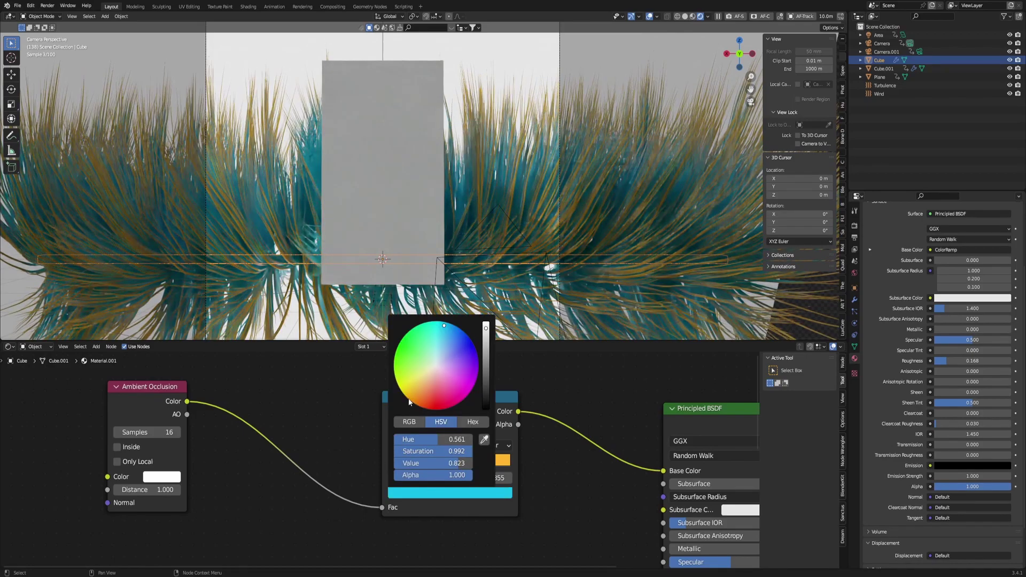
pyautogui.click(401, 375)
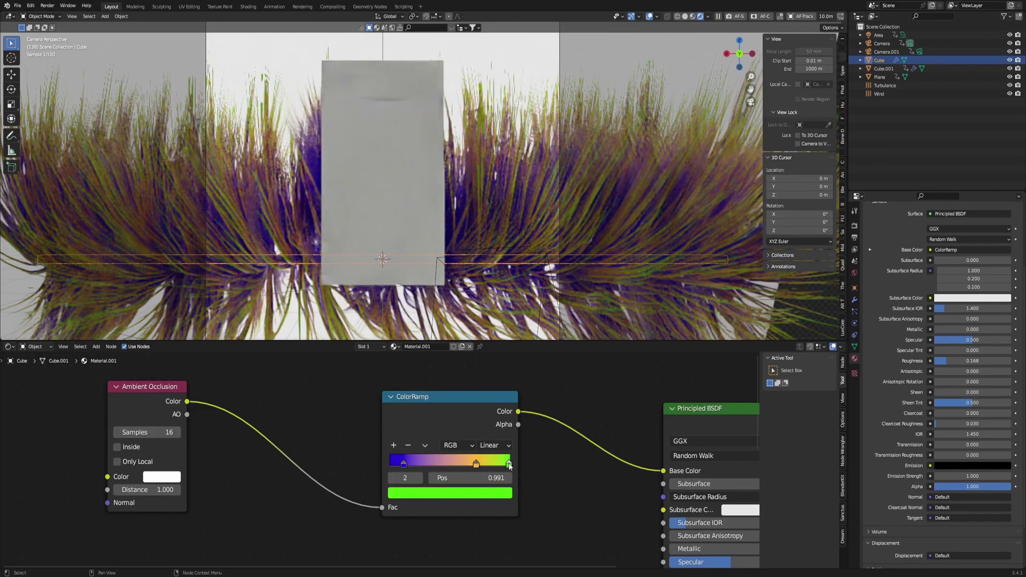
pyautogui.moveTo(457, 466); pyautogui.dragTo(426, 462)
pyautogui.scroll(-1, 563, 171)
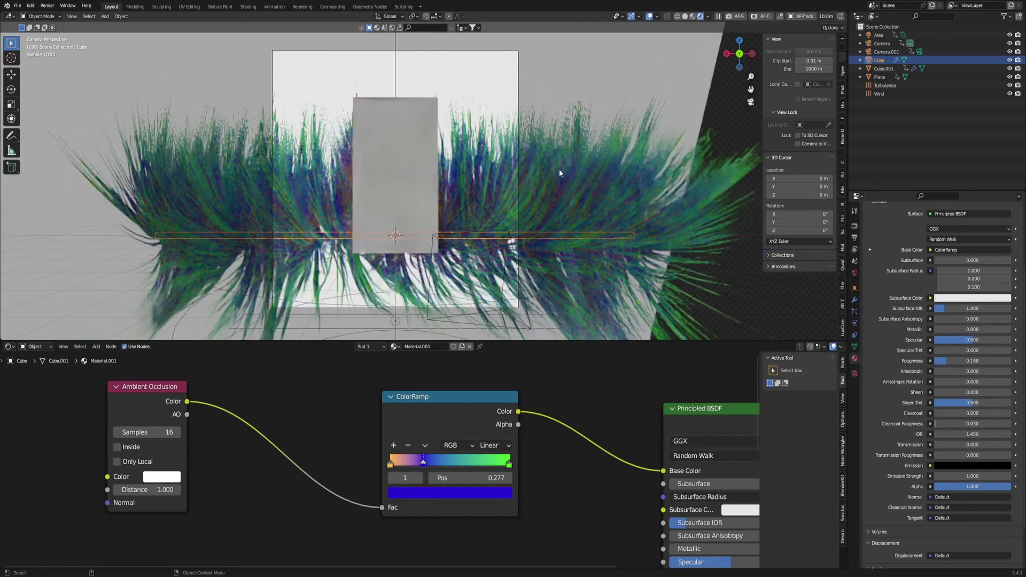
pyautogui.click(109, 380)
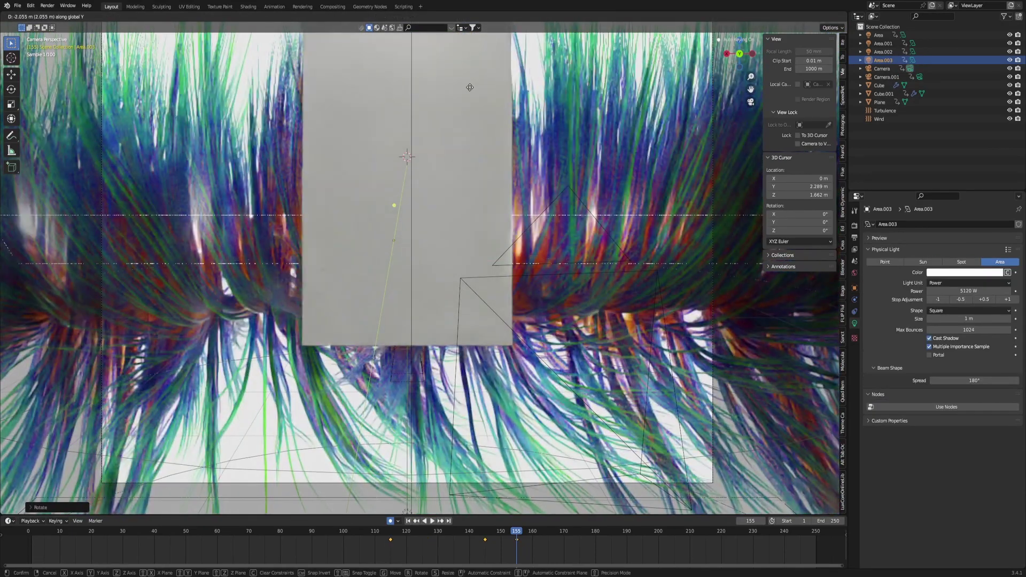
# - Move the newest area light about -2.055 m along global Y and change its light colour
pyautogui.click(472, 87)
pyautogui.click(968, 274)
pyautogui.moveTo(963, 197); pyautogui.dragTo(951, 223)
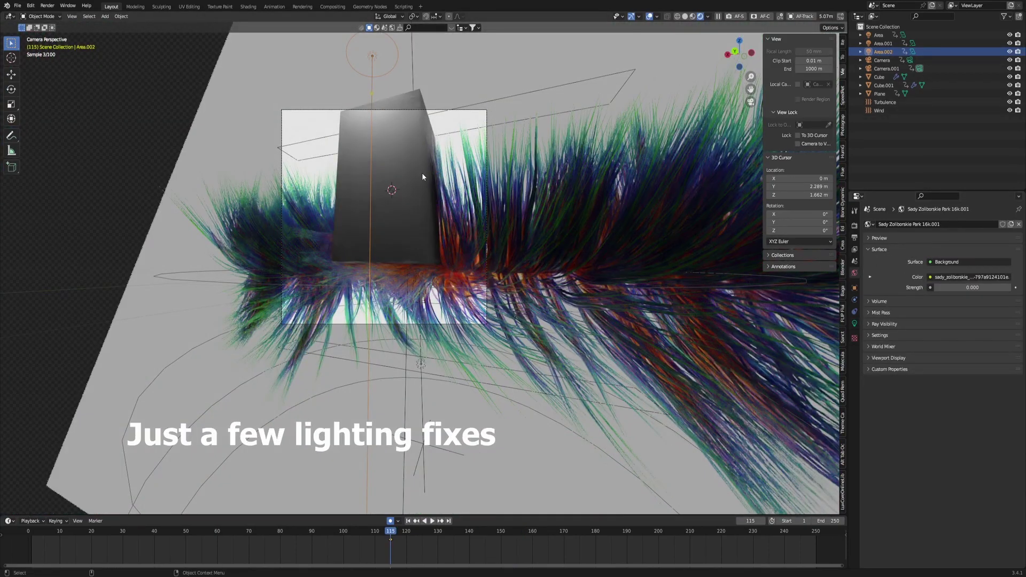
# - Select the area light below the hair and set the world background strength to 2
pyautogui.click(422, 363)
pyautogui.click(981, 288)
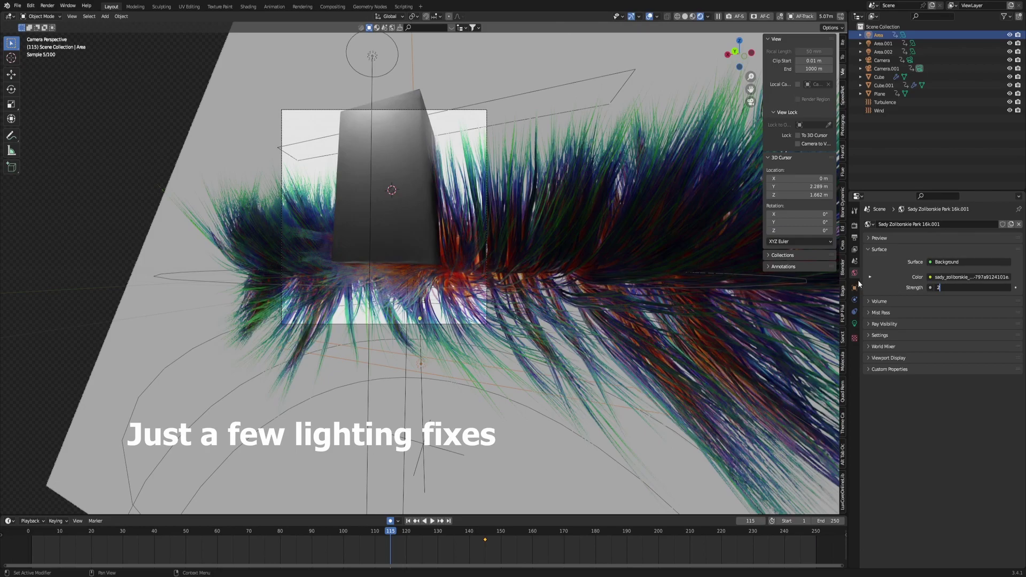
pyautogui.click(413, 248)
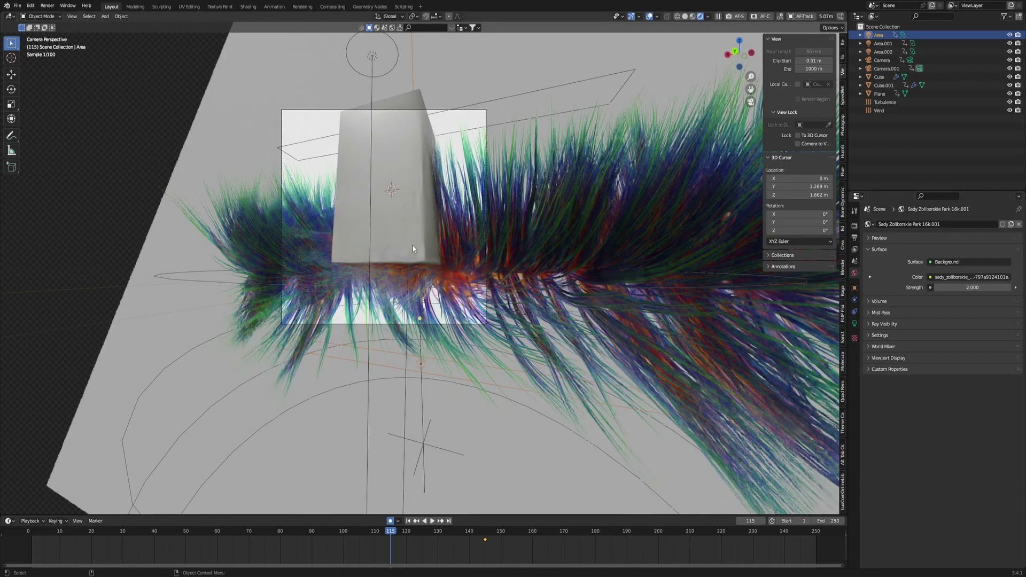
# - Set the hair material's transmission to 1.000 and its roughness to 0.394
pyautogui.click(854, 358)
pyautogui.moveTo(481, 278); pyautogui.dragTo(555, 267, button='middle')
pyautogui.scroll(-3, 534, 268)
pyautogui.scroll(-1, 965, 514)
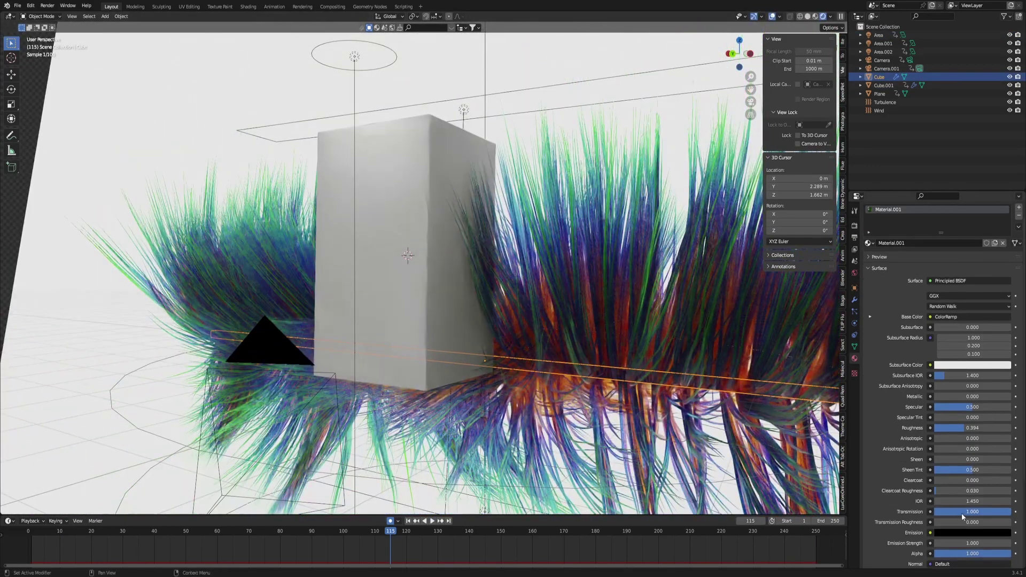